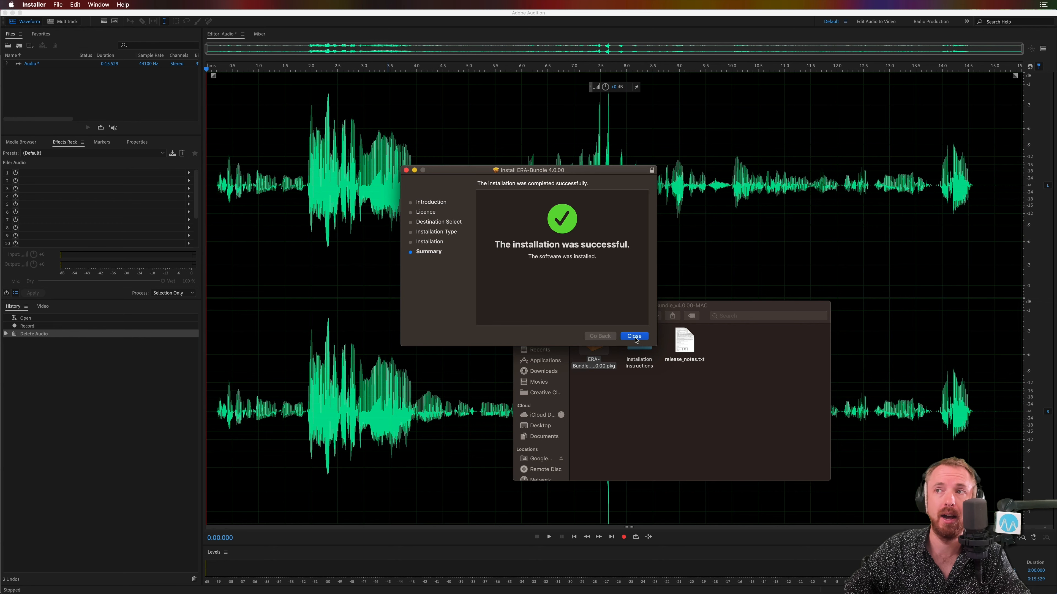
Step: Close the finished ERA-Bundle installer, switch back to Adobe Audition, and place the playhead near the start of the recording
click(634, 336)
click(541, 219)
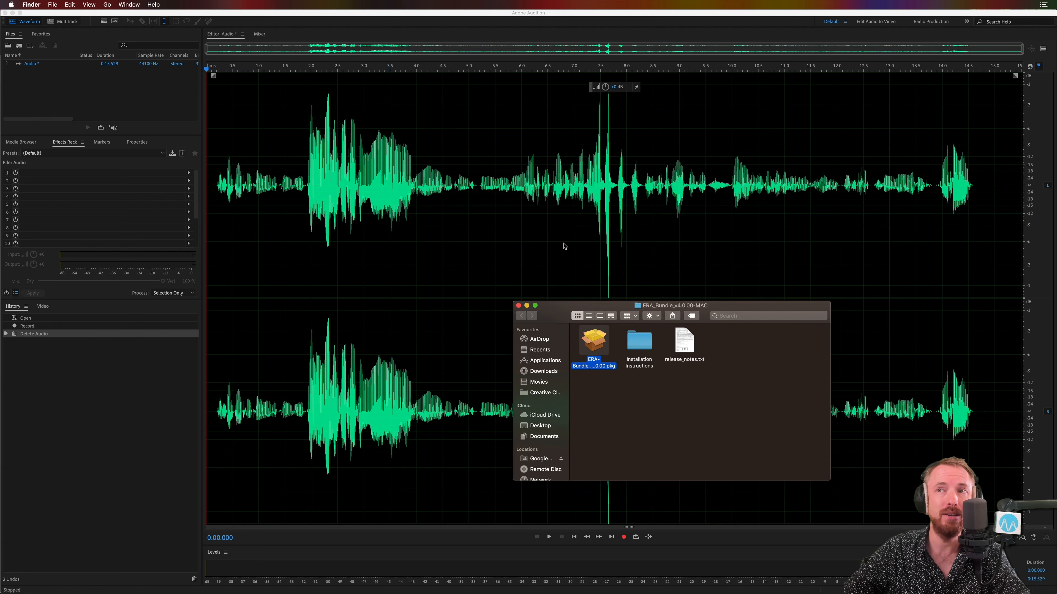
click(293, 211)
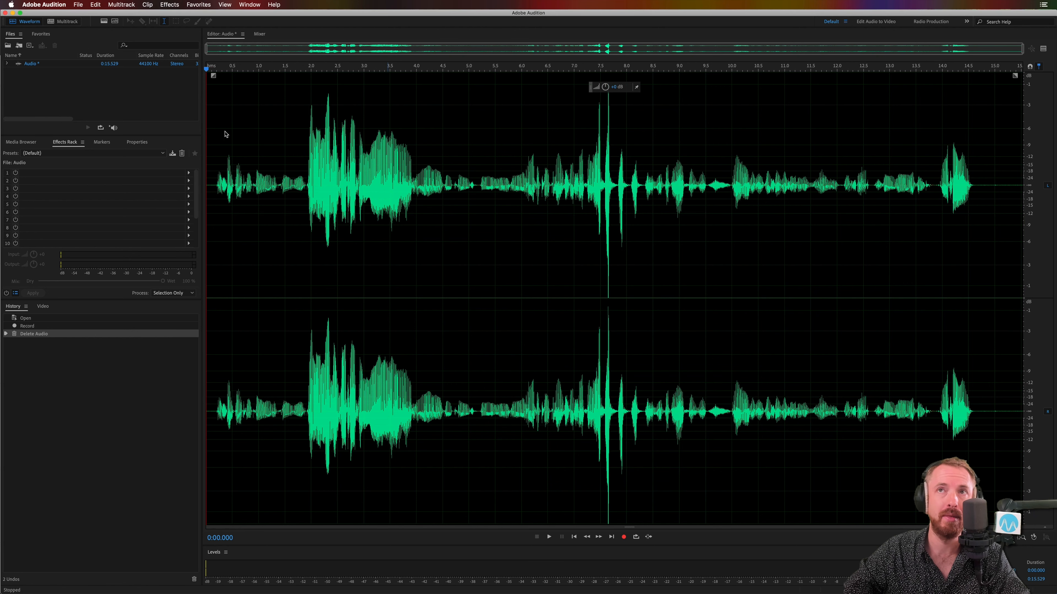
click(213, 139)
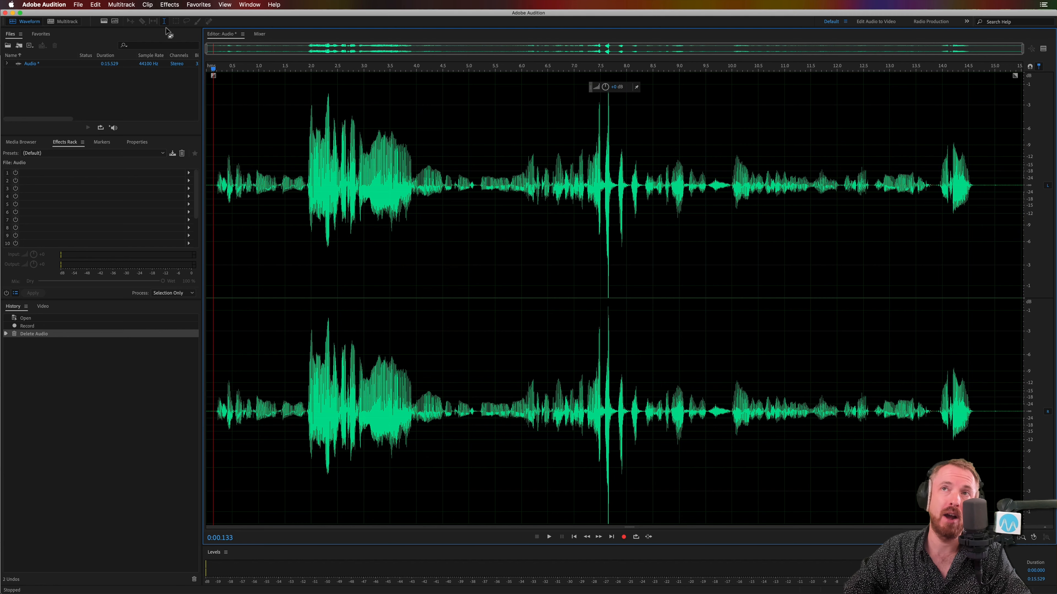
Step: Scan for new plug-ins in the Audio Plug-In Manager, enable all of them, and confirm
click(167, 6)
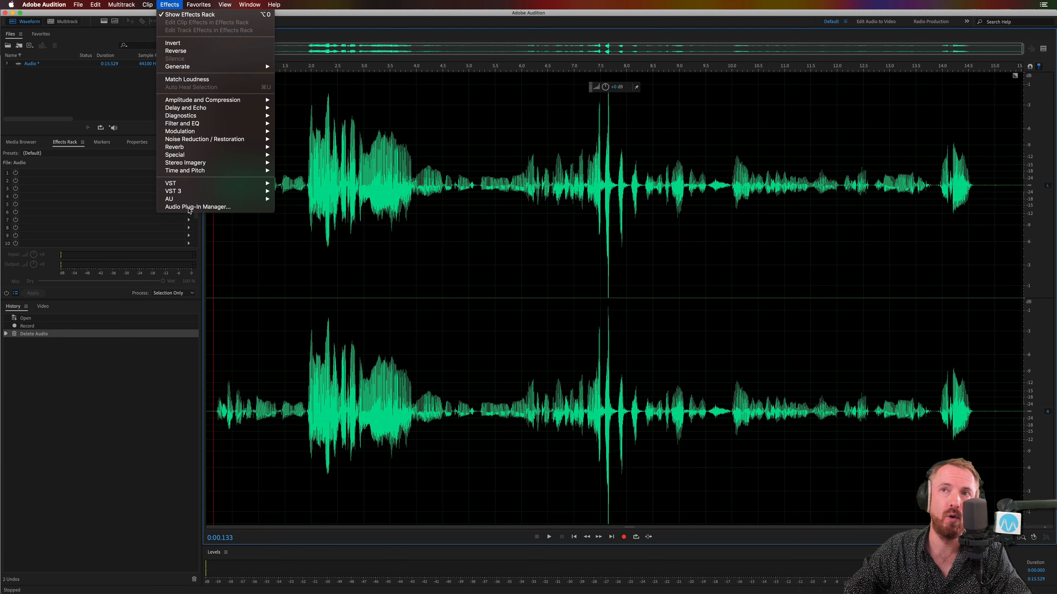
click(197, 207)
click(388, 290)
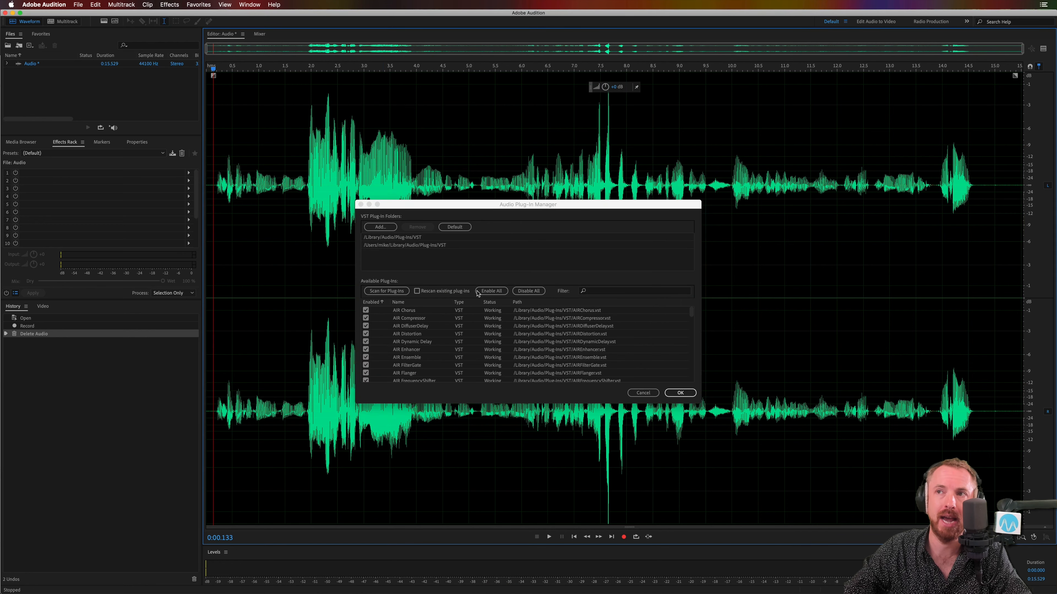
click(478, 292)
click(679, 392)
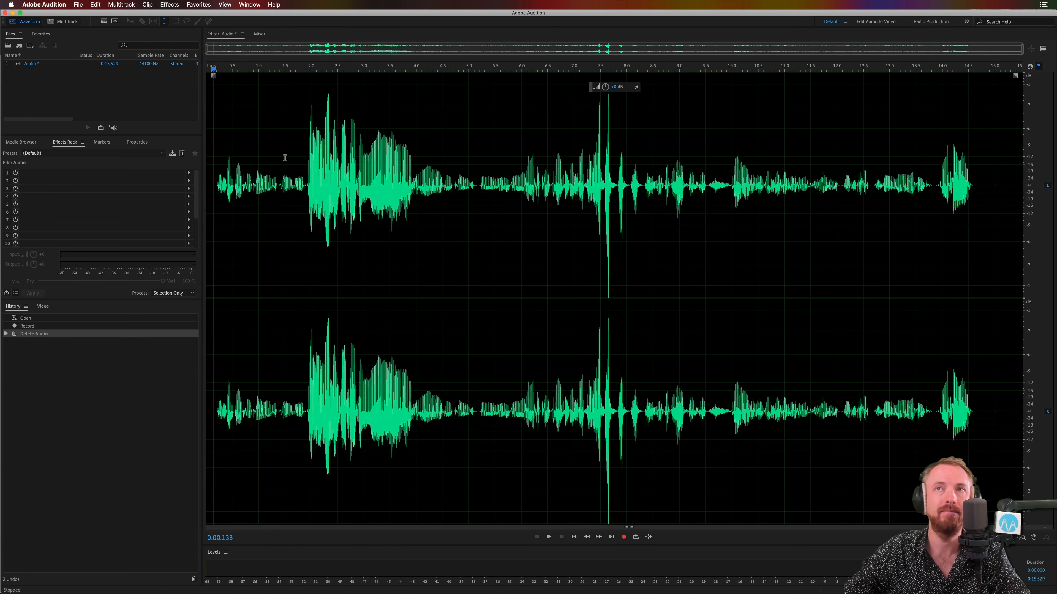
Step: Open the accusonus ERA4_VoiceLeveler VST restoration effect and activate it with the product key
click(167, 5)
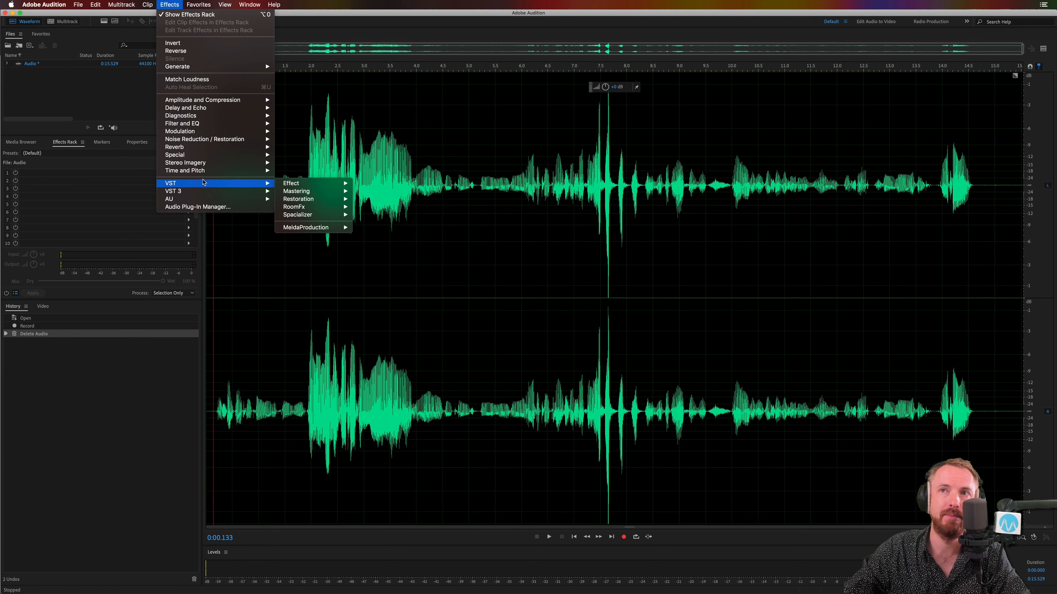
mouse_move(366, 201)
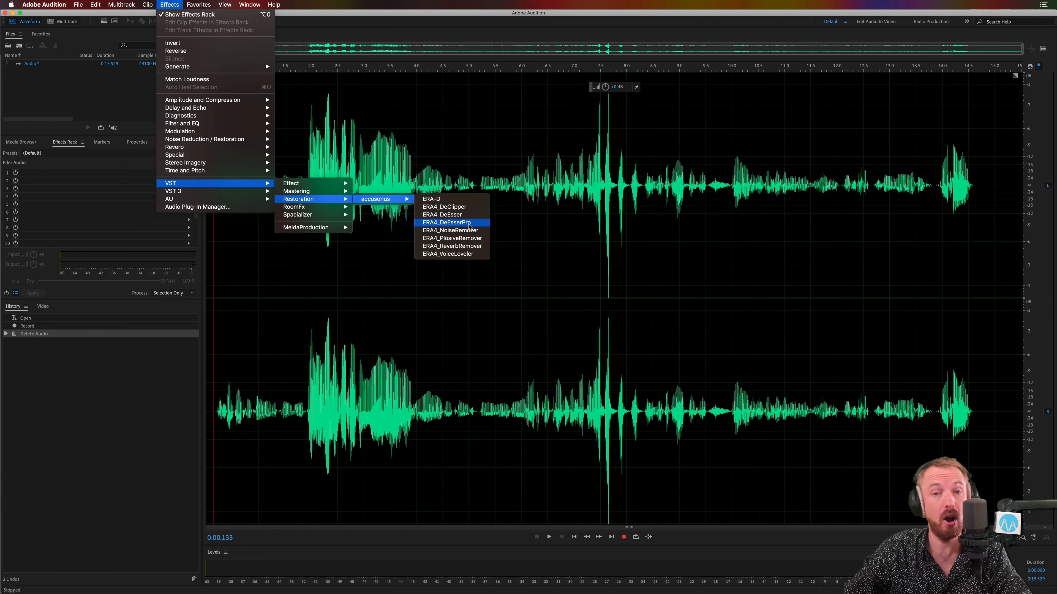
click(471, 254)
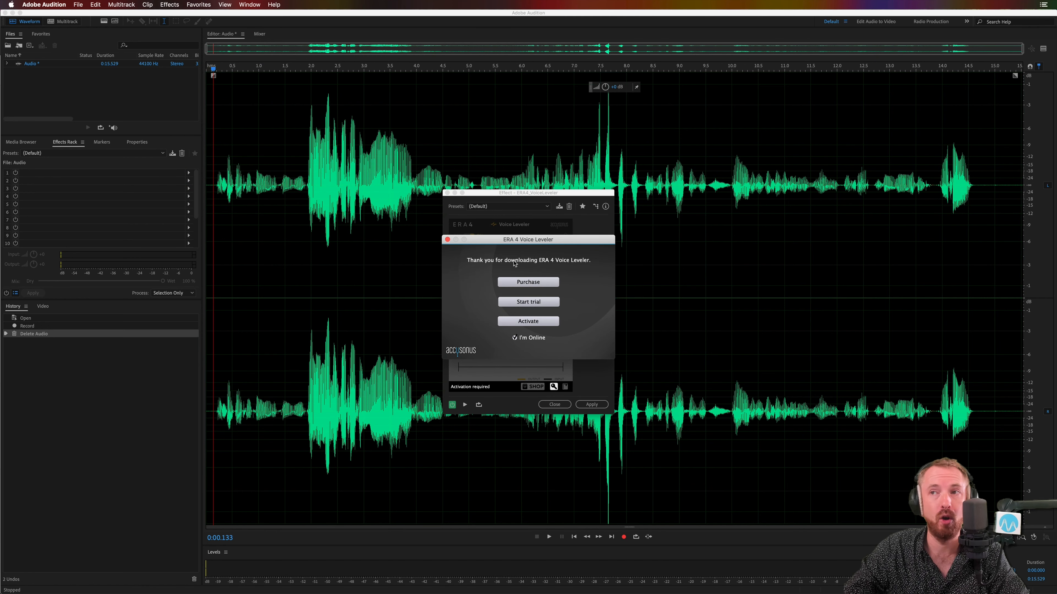
click(524, 324)
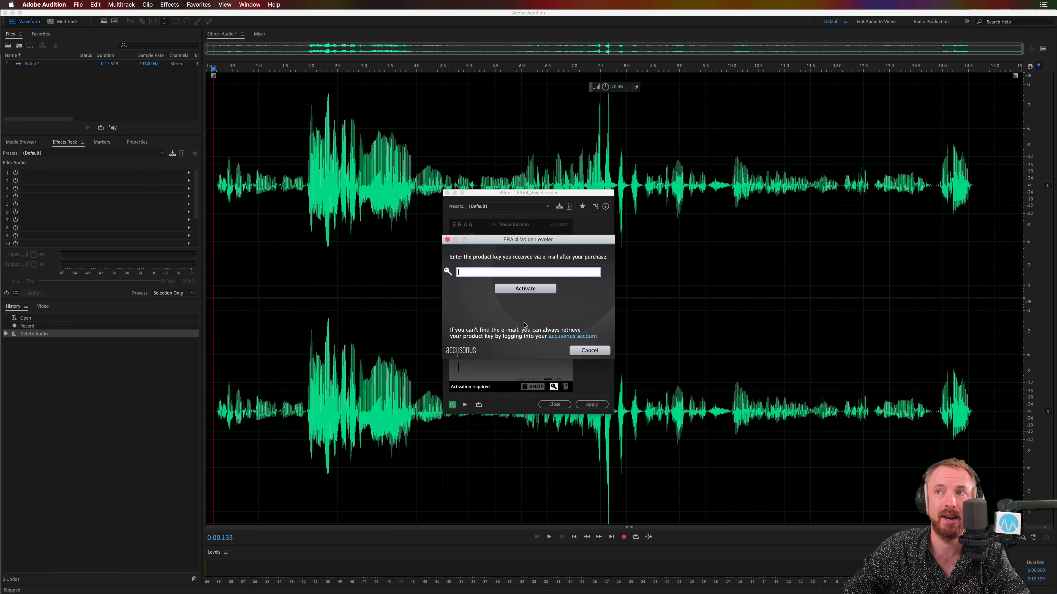
drag(507, 238, 0, 246)
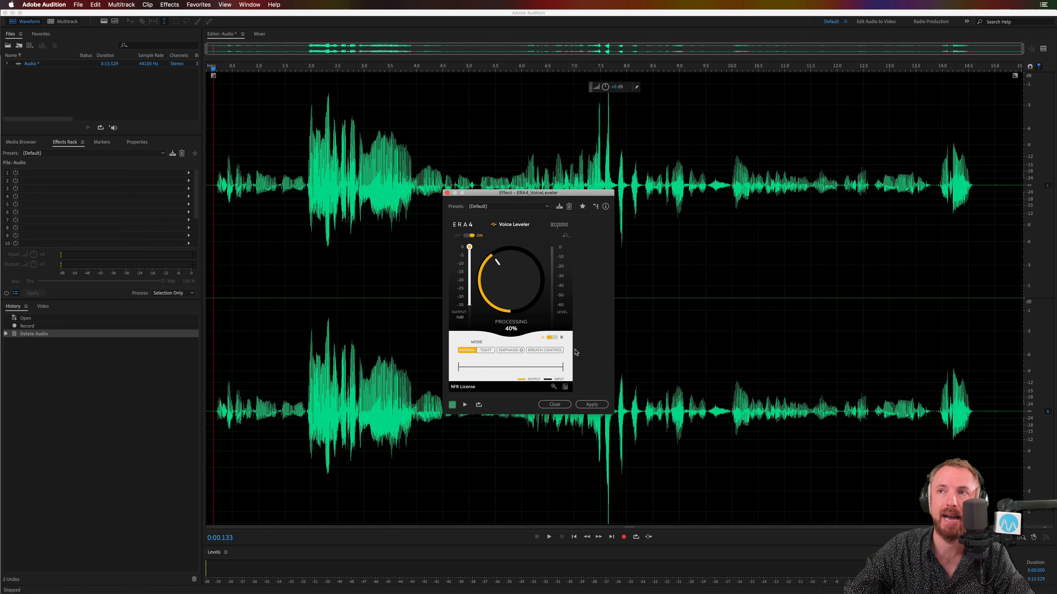
Step: Set Voice Leveler's Processing to 0% and play the recording to hear it unprocessed
drag(499, 270, 512, 342)
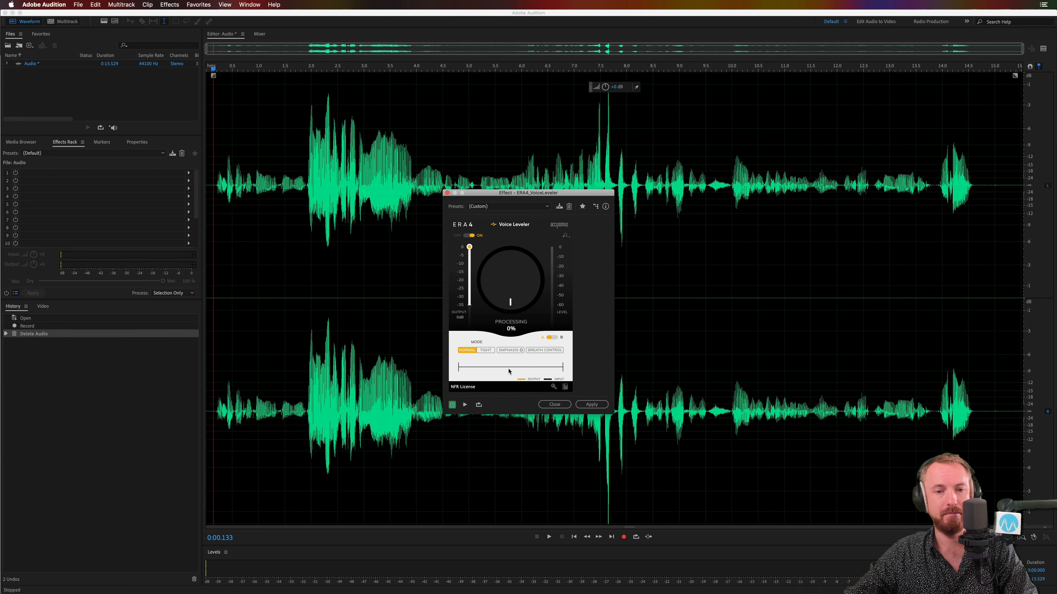
key(space)
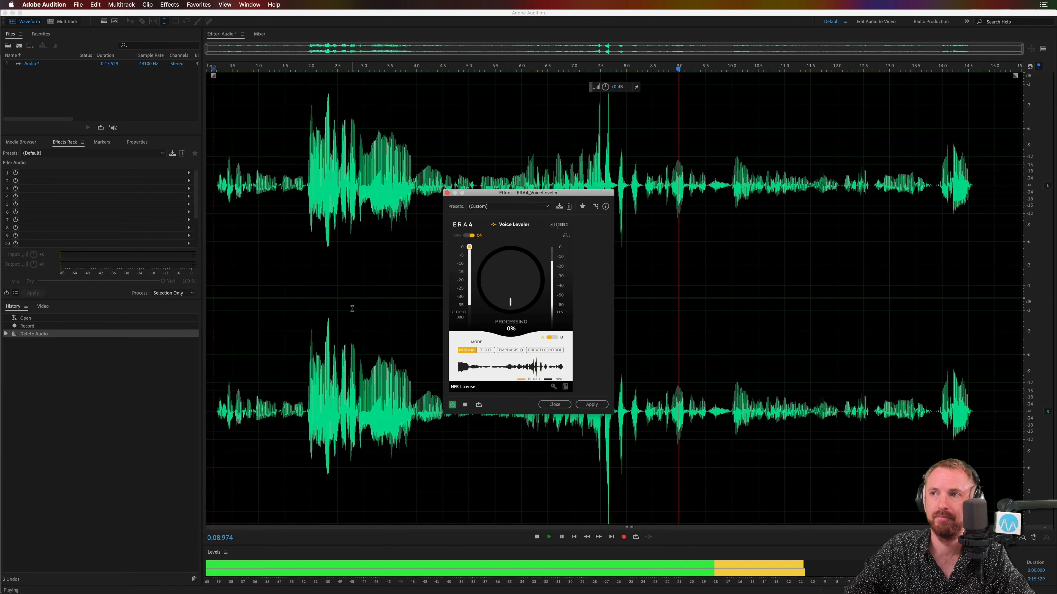
key(space)
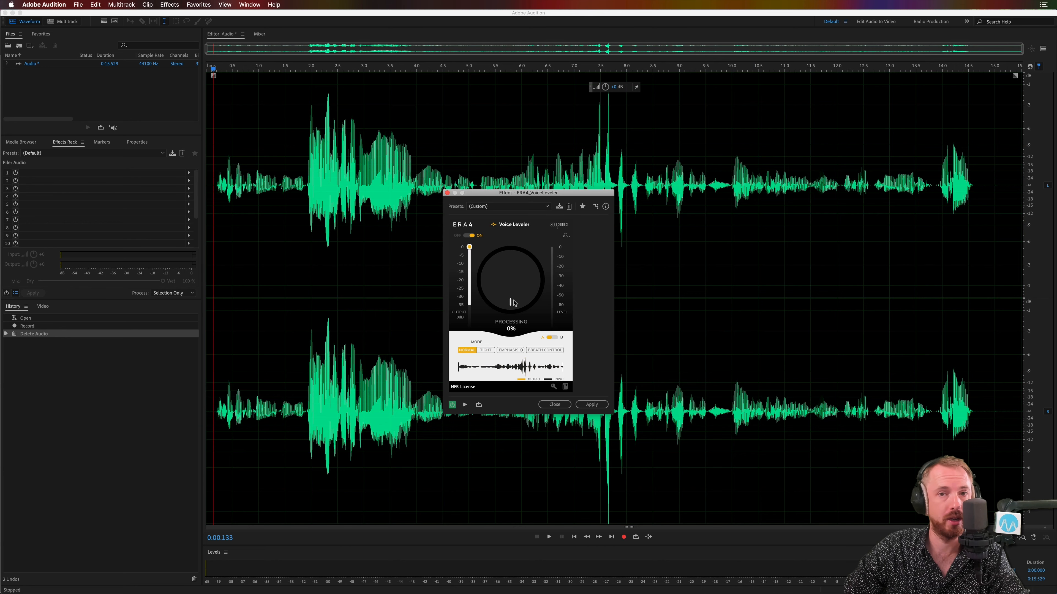
Step: Raise Voice Leveler's Processing to 46% and play the recording to hear the levelled voice
key(space)
drag(514, 301, 515, 257)
key(space)
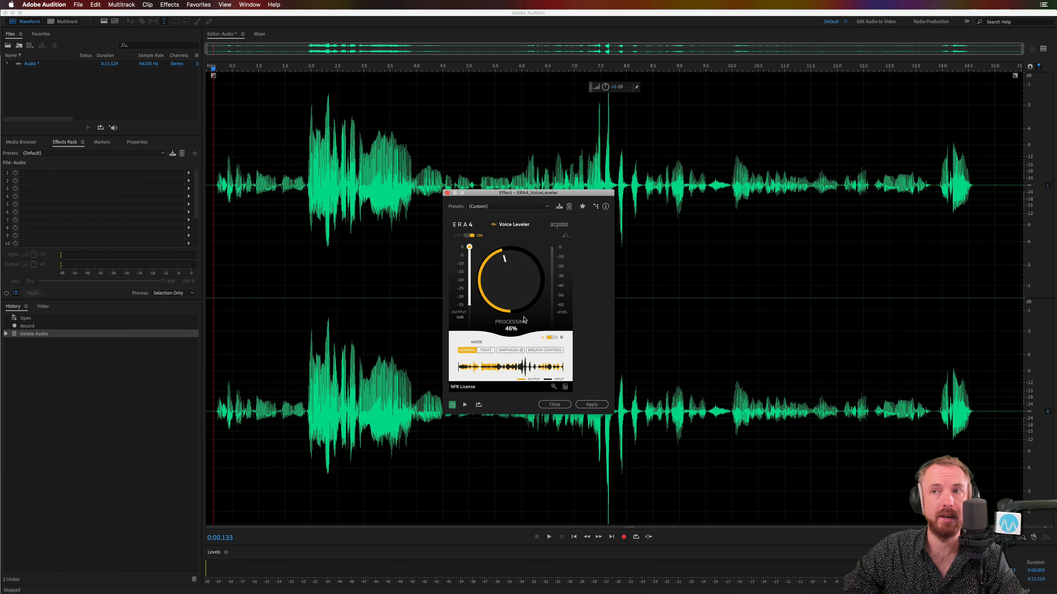
Step: Show the Preview Editor and reposition the Voice Leveler window to compare the original and processed waveforms
click(1041, 49)
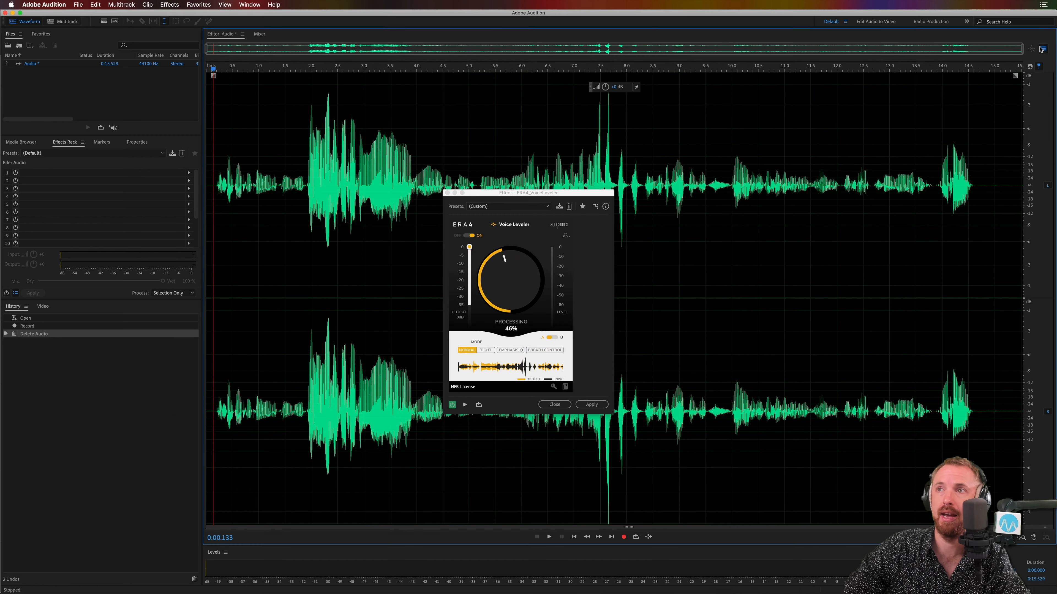
click(1041, 49)
drag(586, 195, 907, 198)
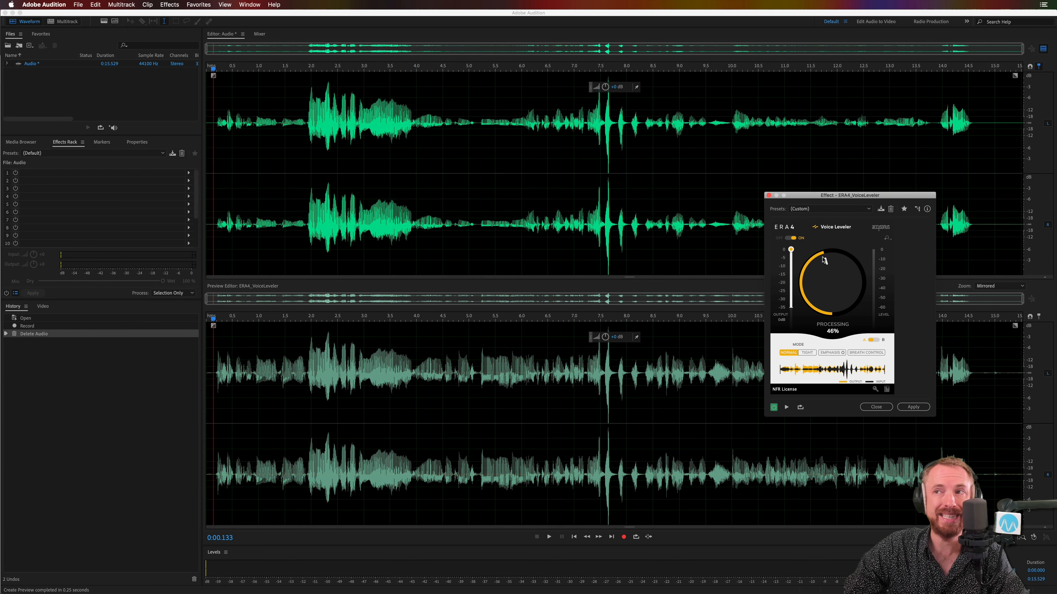
drag(821, 198, 572, 187)
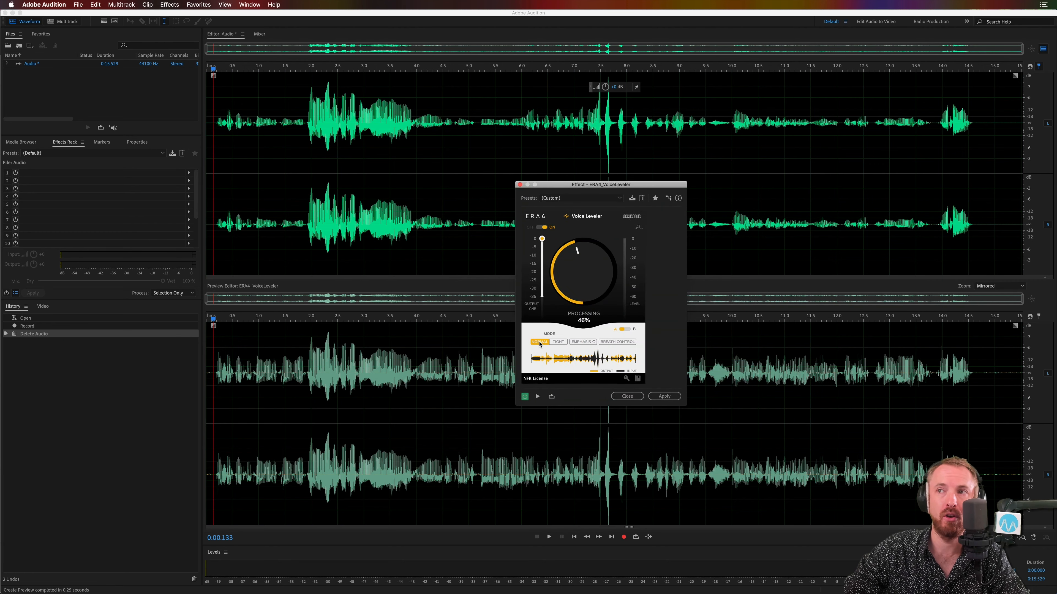
Step: Switch Voice Leveler to Tight mode, raise Processing to 68%, and play the recording with these settings
click(557, 343)
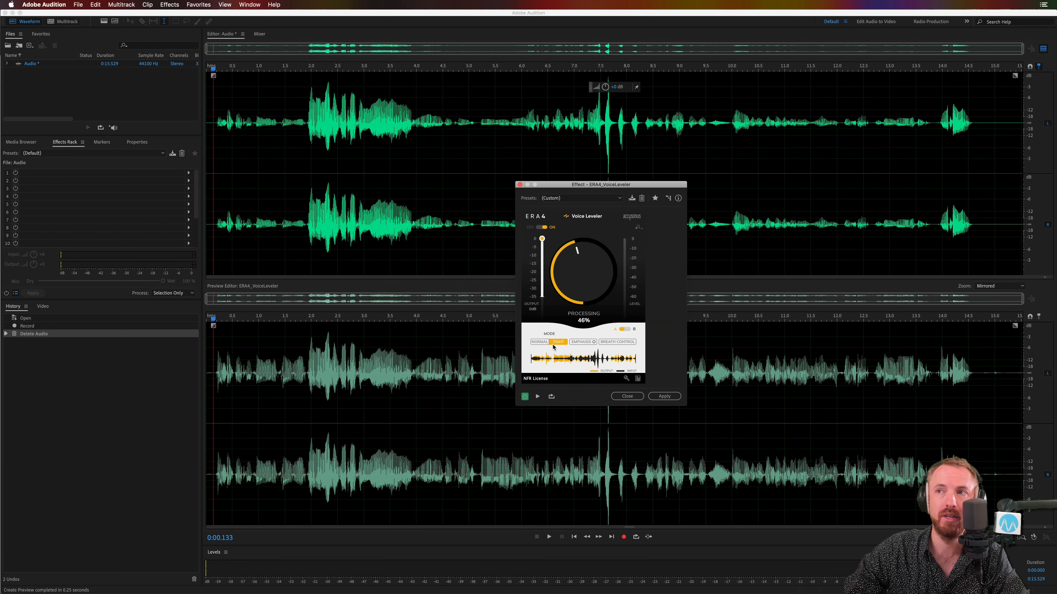
key(space)
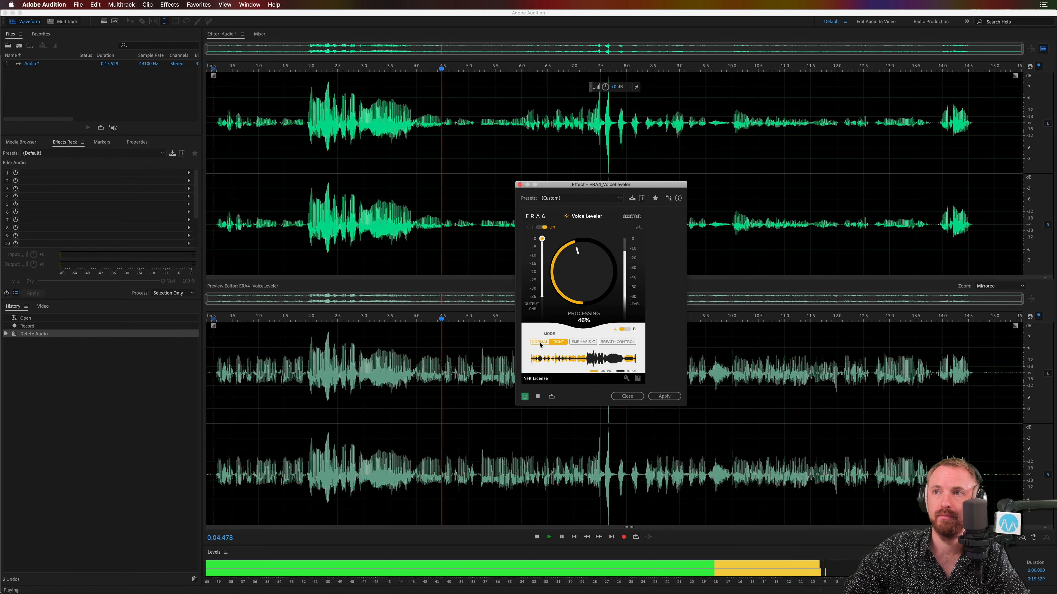
key(space)
drag(574, 276, 576, 252)
key(space)
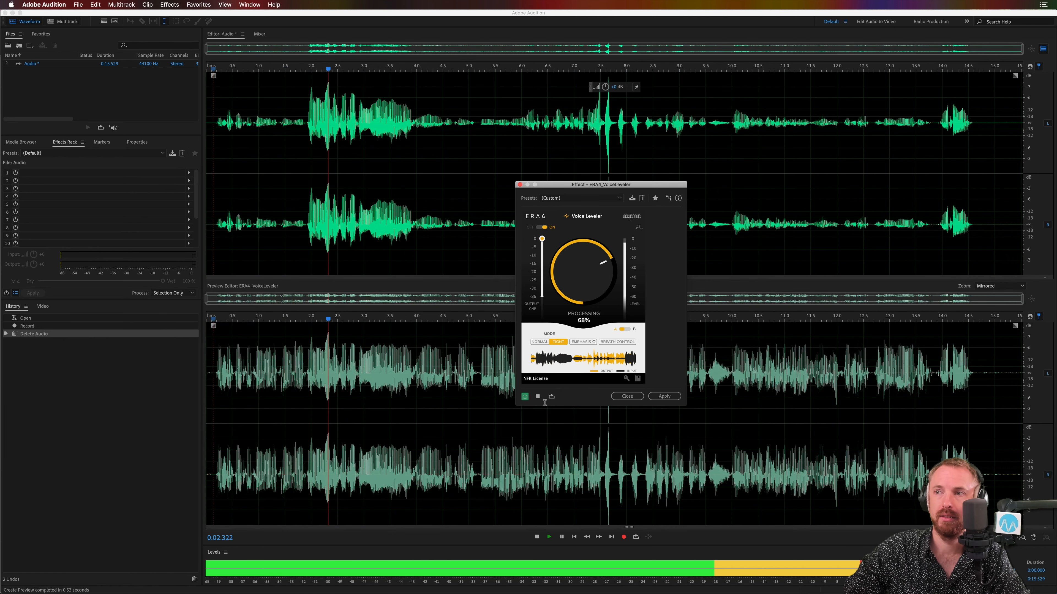
key(space)
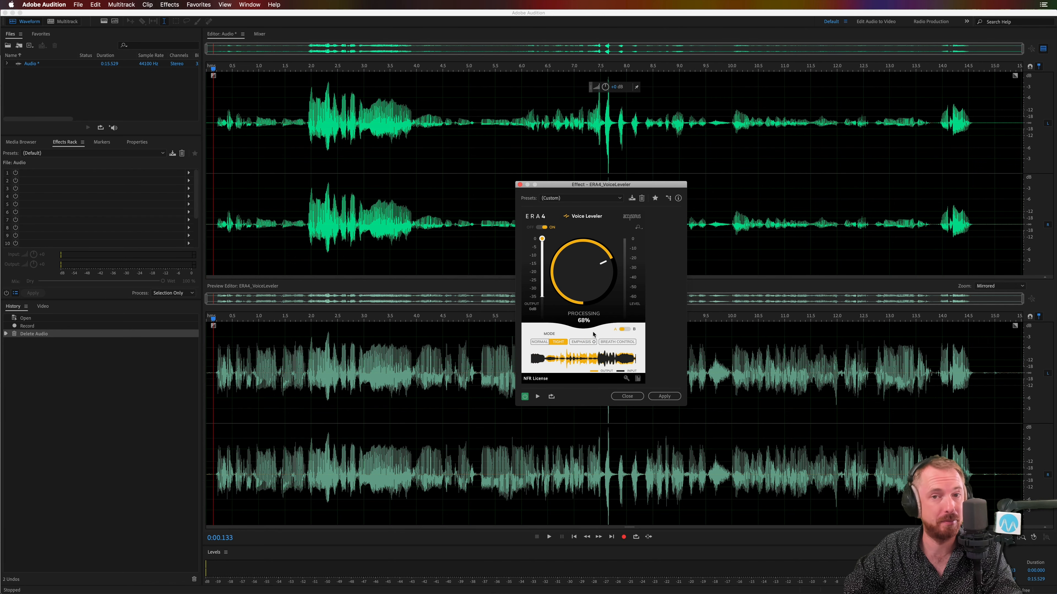
Step: Set Voice Leveler's Processing to 44%, turn on Emphasis, and play the recording
mouse_move(586, 286)
mouse_down()
mouse_move(584, 329)
mouse_move(581, 288)
mouse_up()
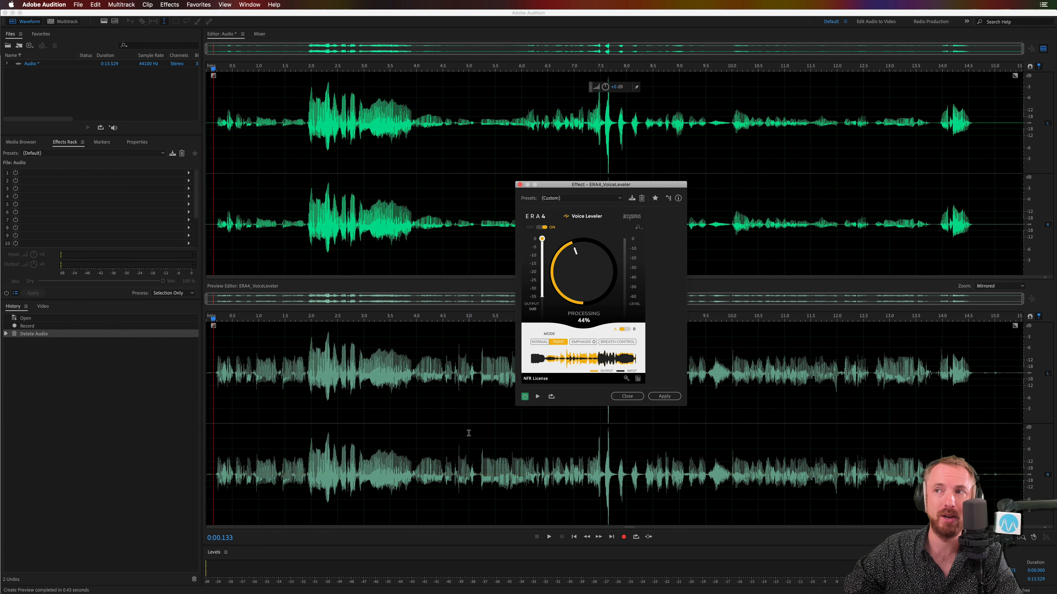
click(580, 341)
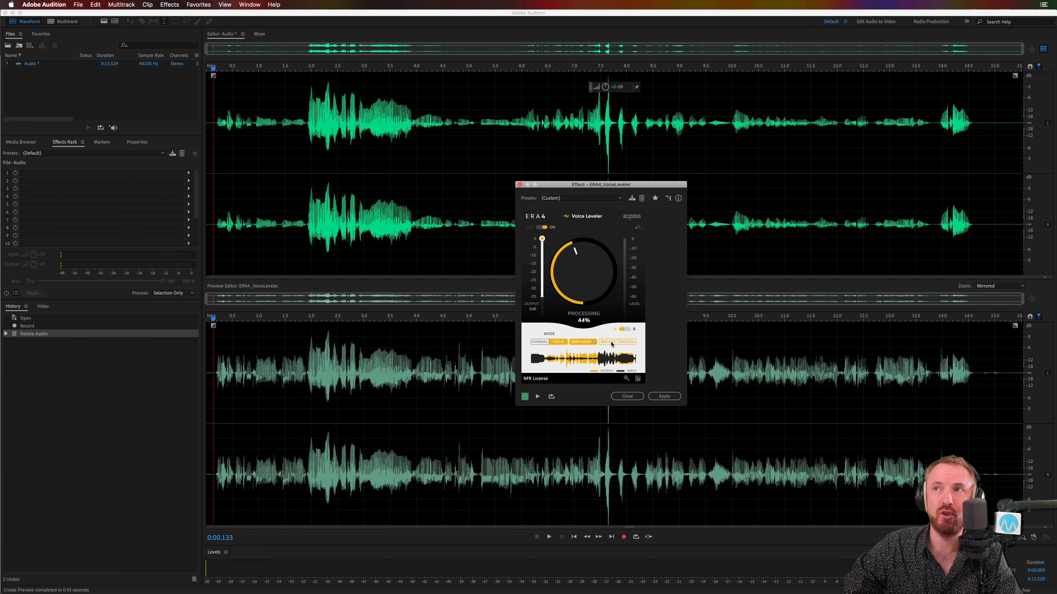
key(space)
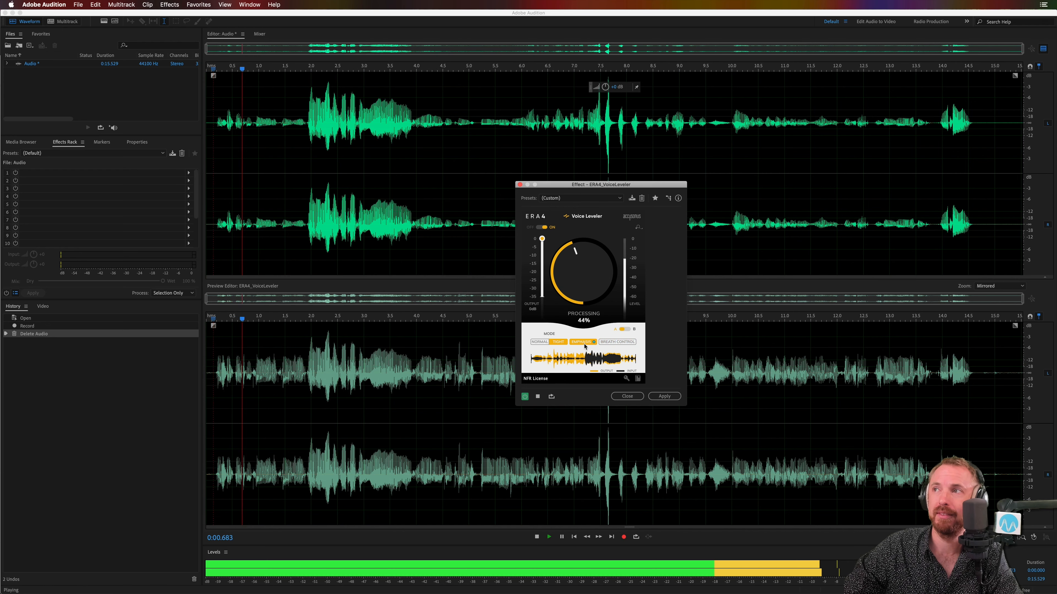
key(space)
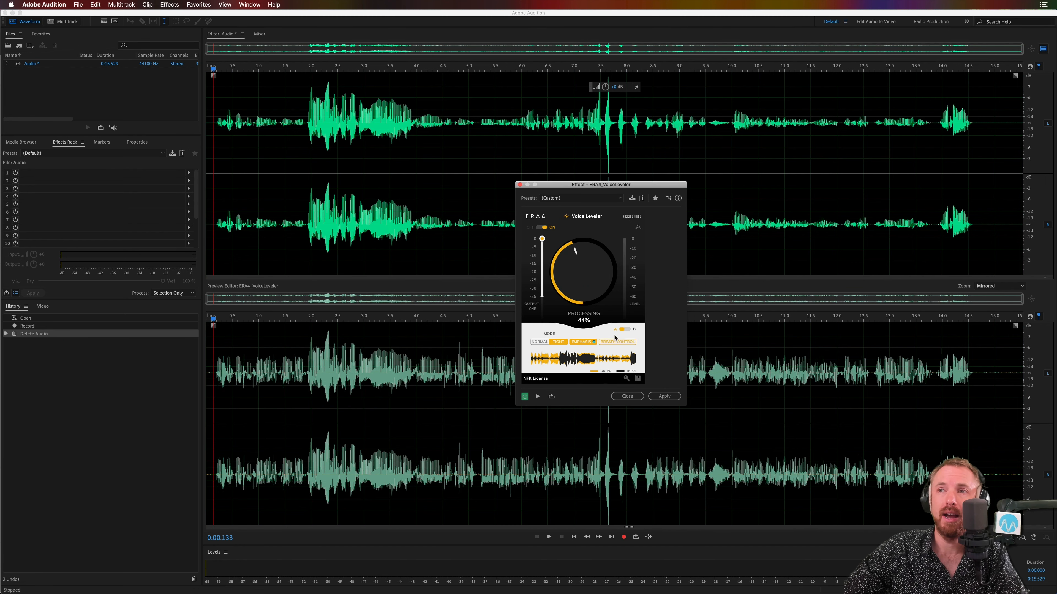
Step: Close Voice Leveler without applying it and create a new audio file named Breath
click(519, 184)
click(211, 163)
key(super+shift+n)
text(B)
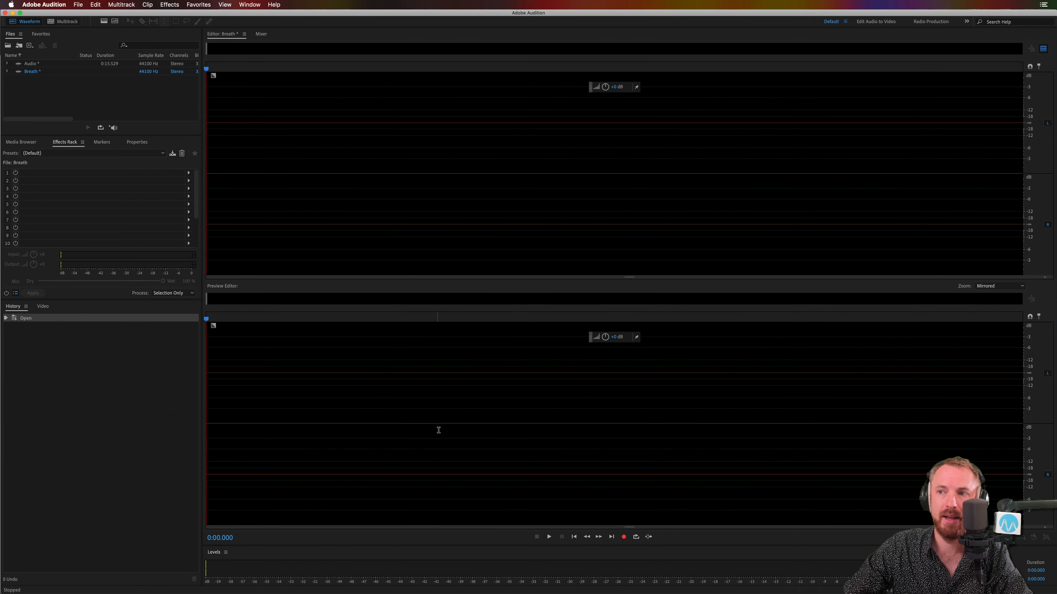
Step: Record about 9.4 seconds of speech with breaths into the Breath file, allowing the Preview Editor to close
click(623, 537)
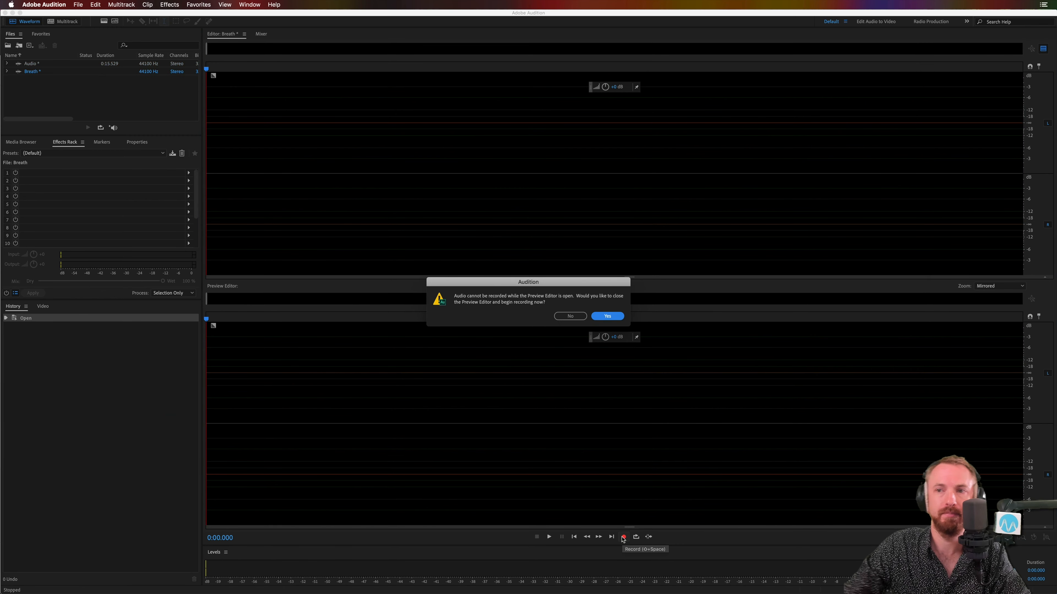
click(607, 316)
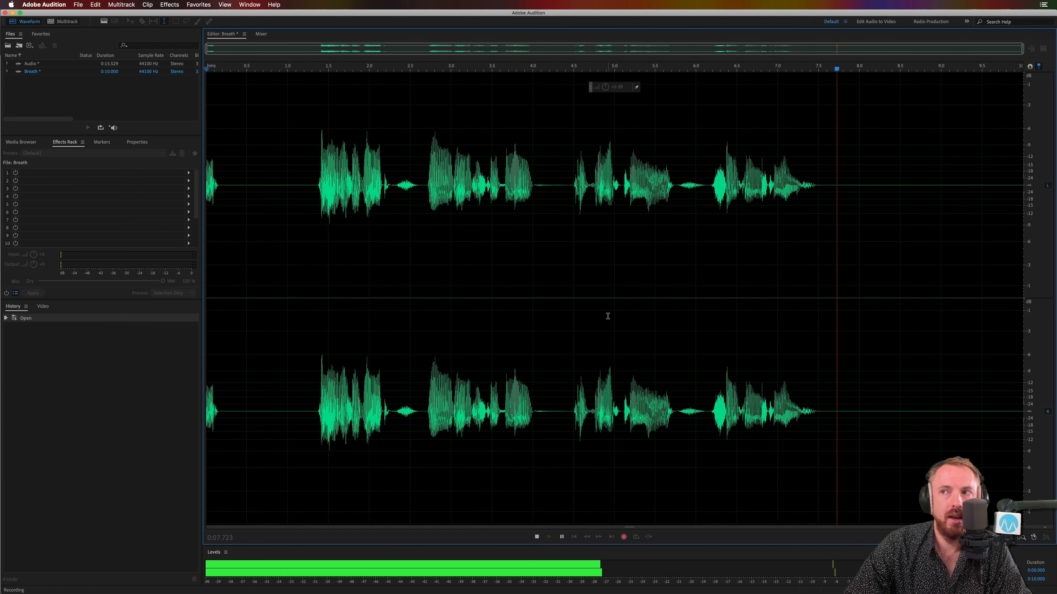
key(space)
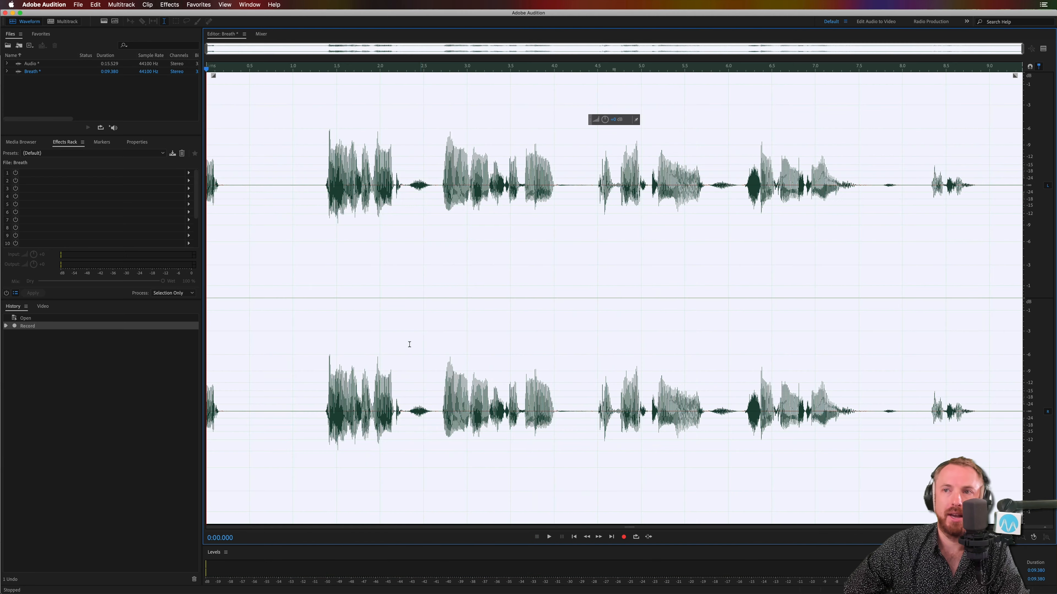
Step: Select the speech from about 1.2 s to 9.1 s and open the ERA4_VoiceLeveler effect on it
drag(313, 373, 997, 374)
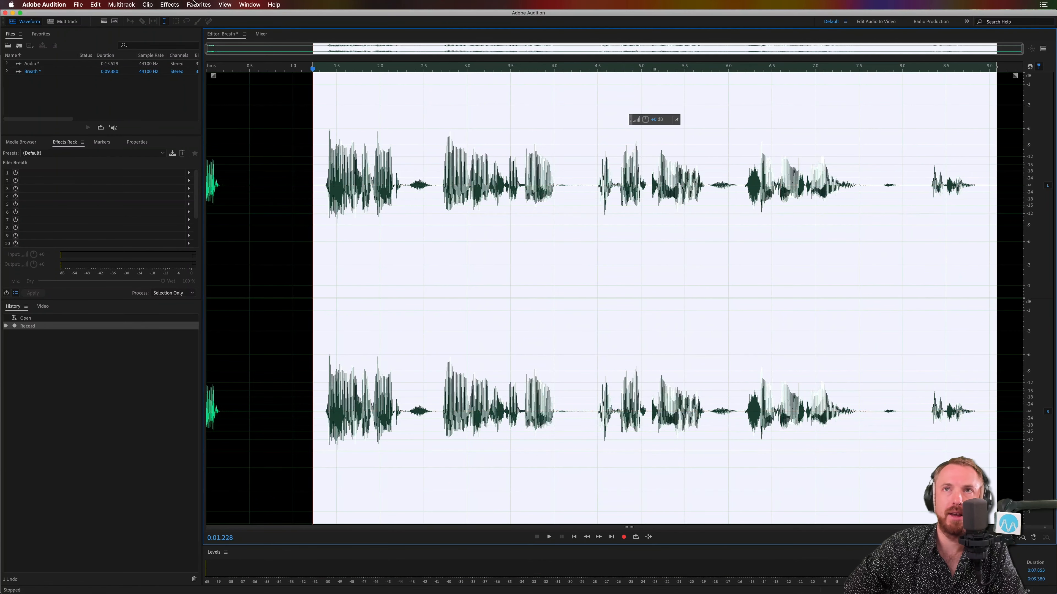
click(170, 4)
mouse_move(208, 184)
mouse_move(310, 201)
mouse_move(377, 199)
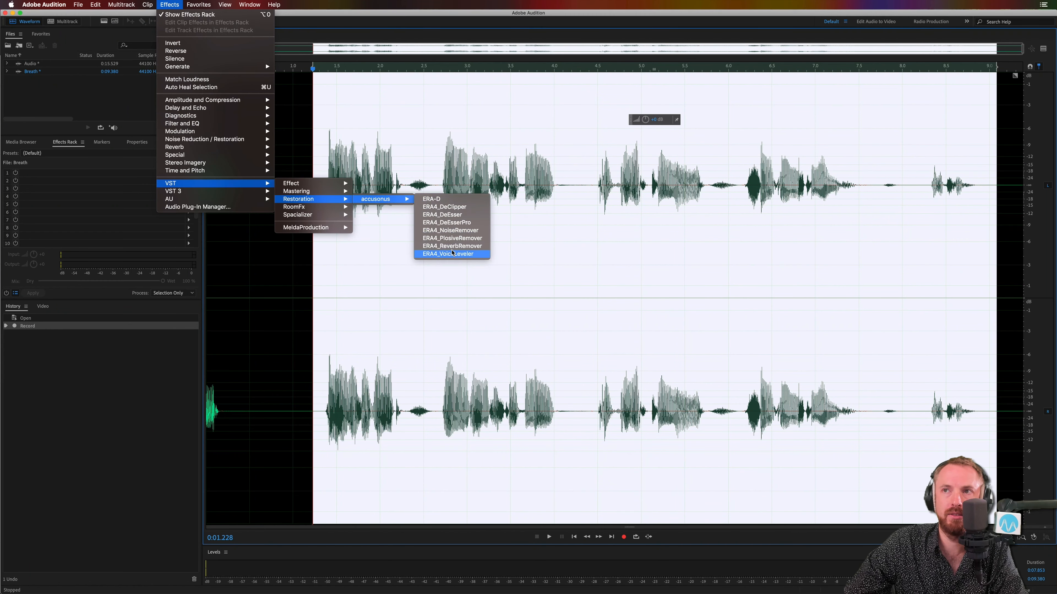
click(482, 255)
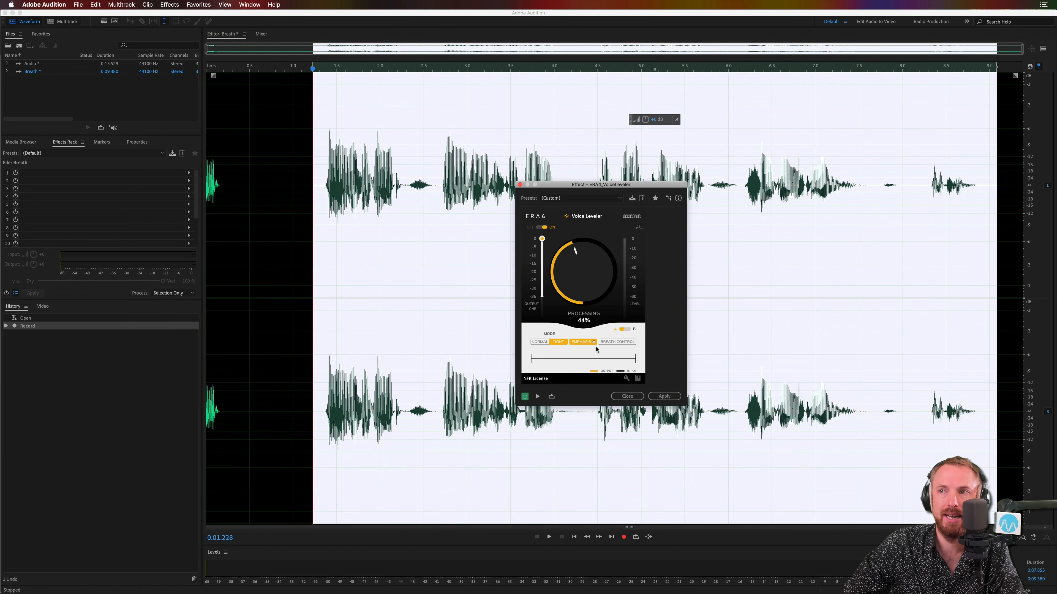
Step: Set Voice Leveler to Normal mode with Emphasis off and Breath Control on, and show the Preview Editor
click(584, 345)
click(538, 342)
click(618, 342)
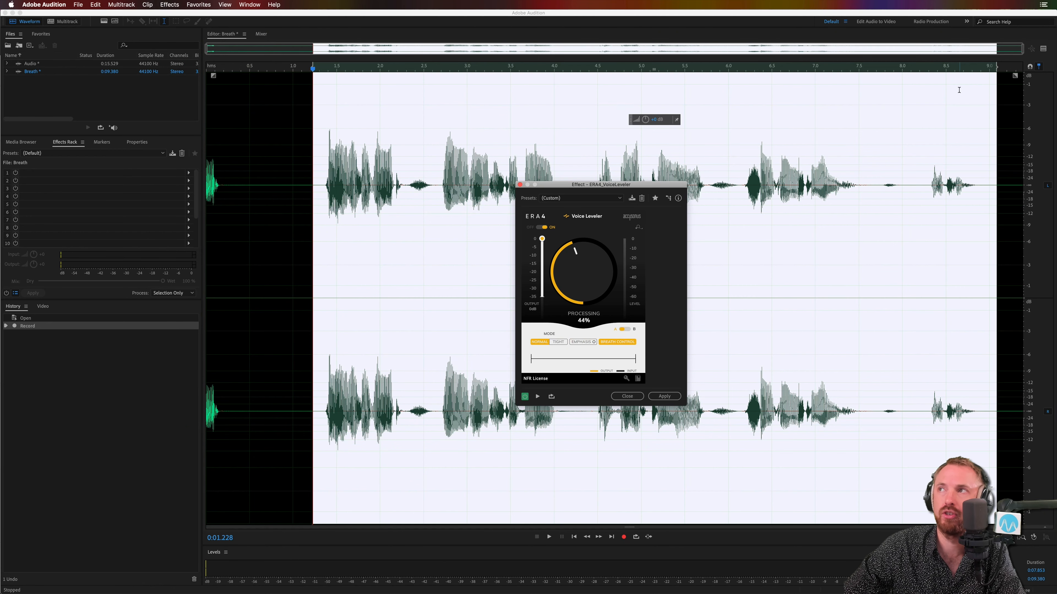
click(1043, 48)
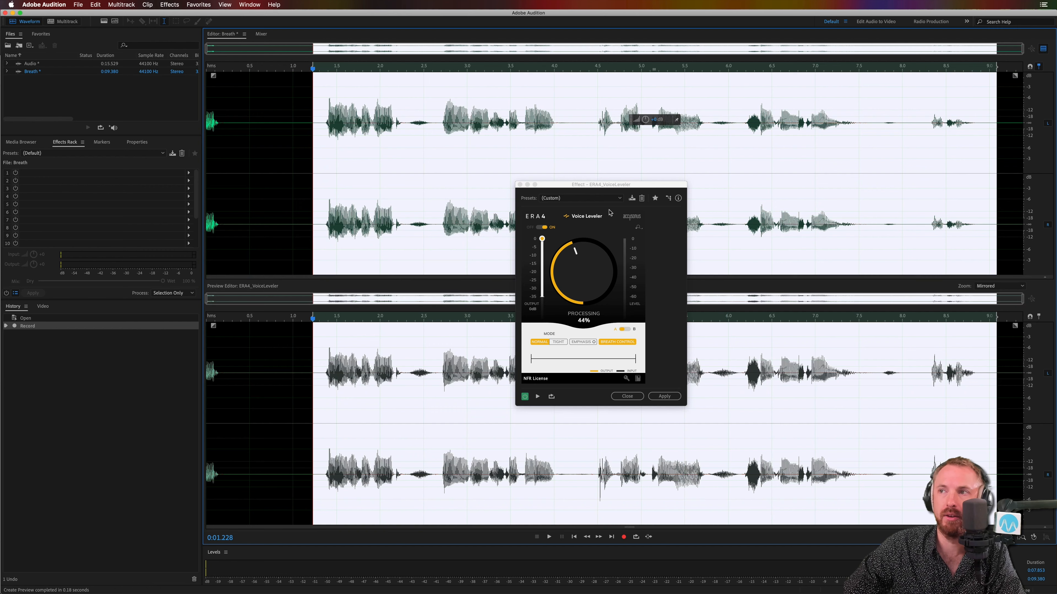
Step: Raise Voice Leveler's Processing to 63% while previewing the selected Breath audio, and replay the selection with that amount
drag(594, 184, 694, 171)
key(space)
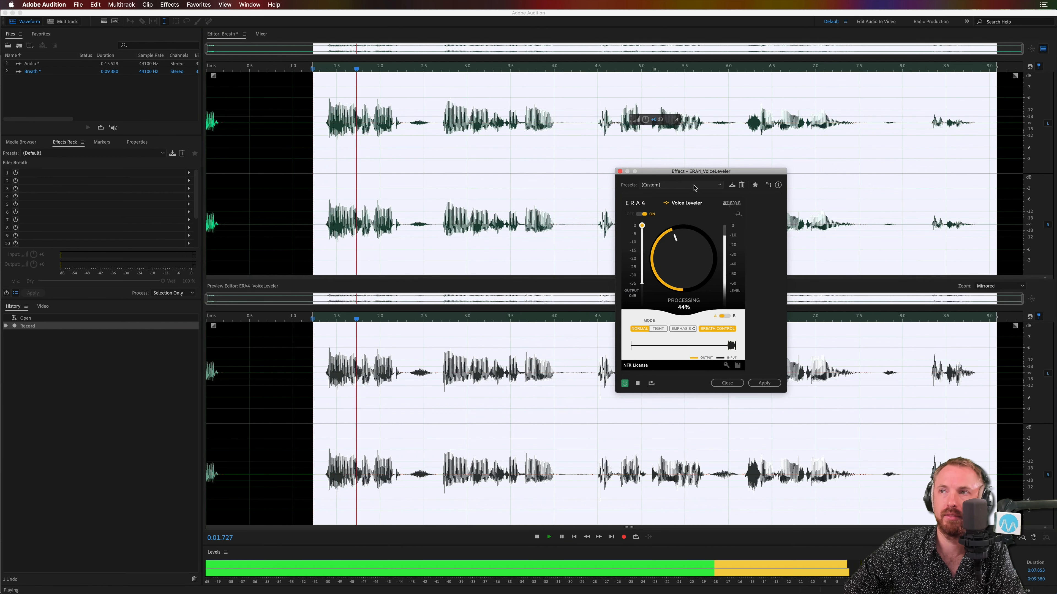
drag(681, 257, 683, 243)
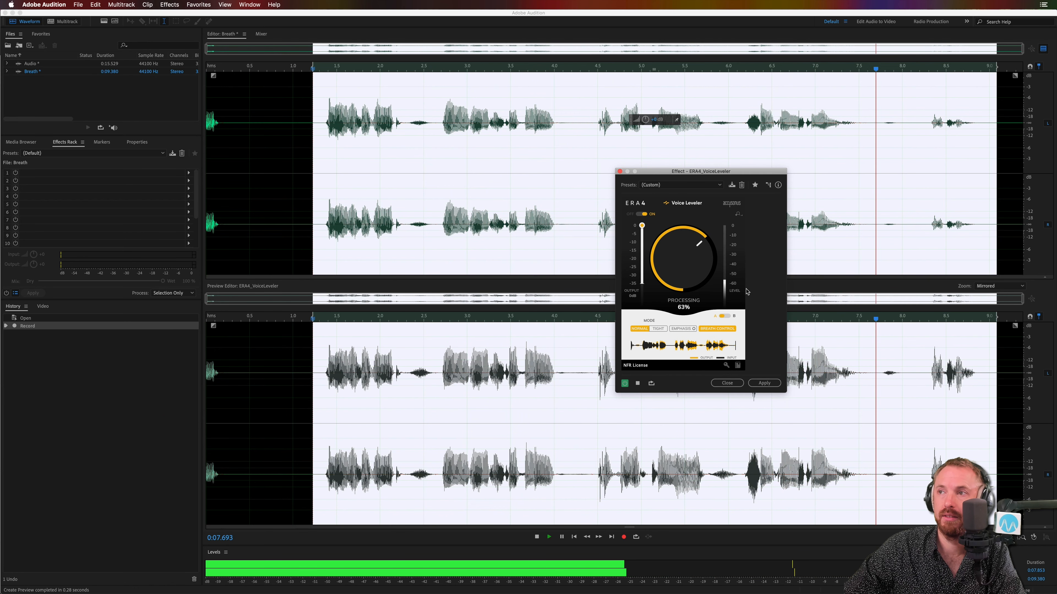
key(space)
key(space)
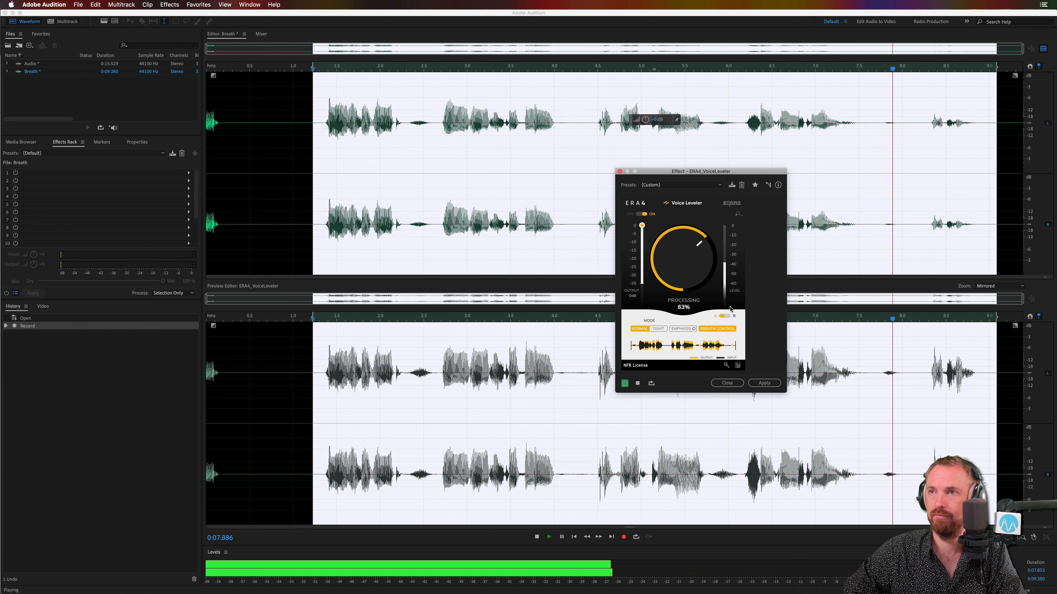
key(space)
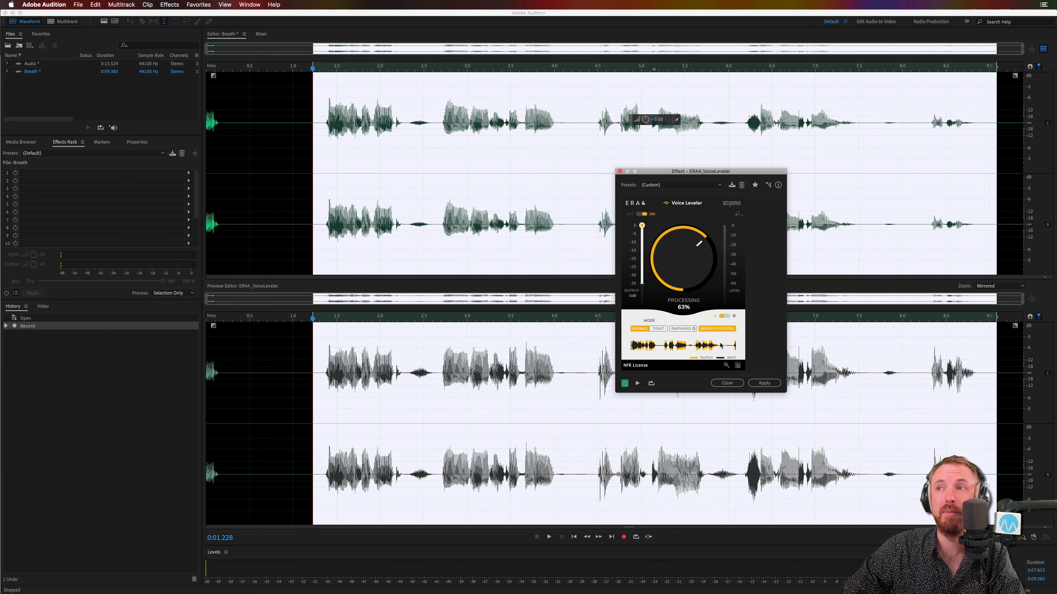
Step: Switch Voice Leveler to its B settings, with 40% Processing and Breath Control off, and play the selection for comparison
click(725, 317)
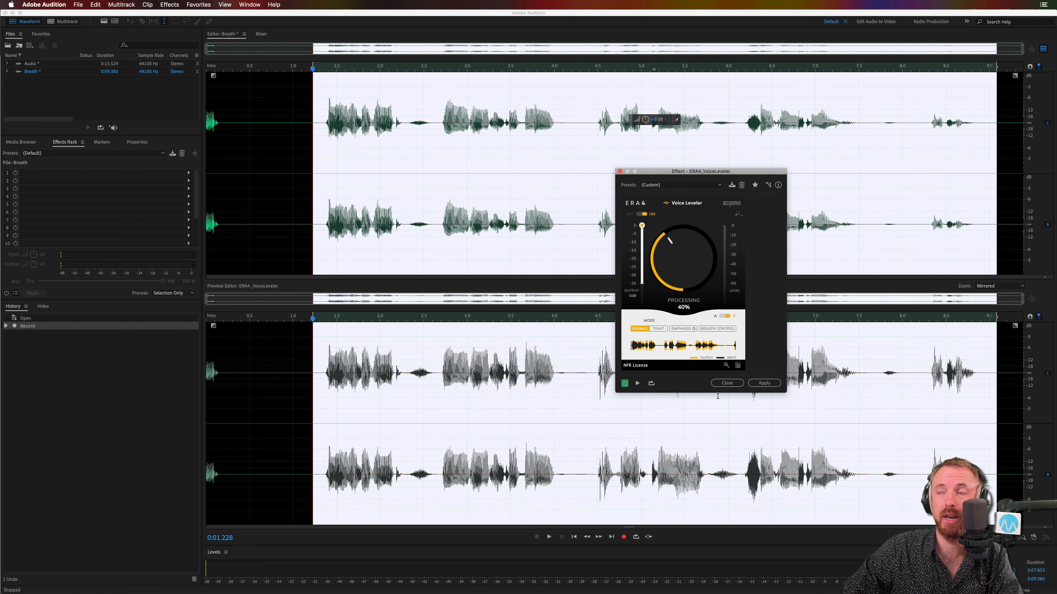
key(space)
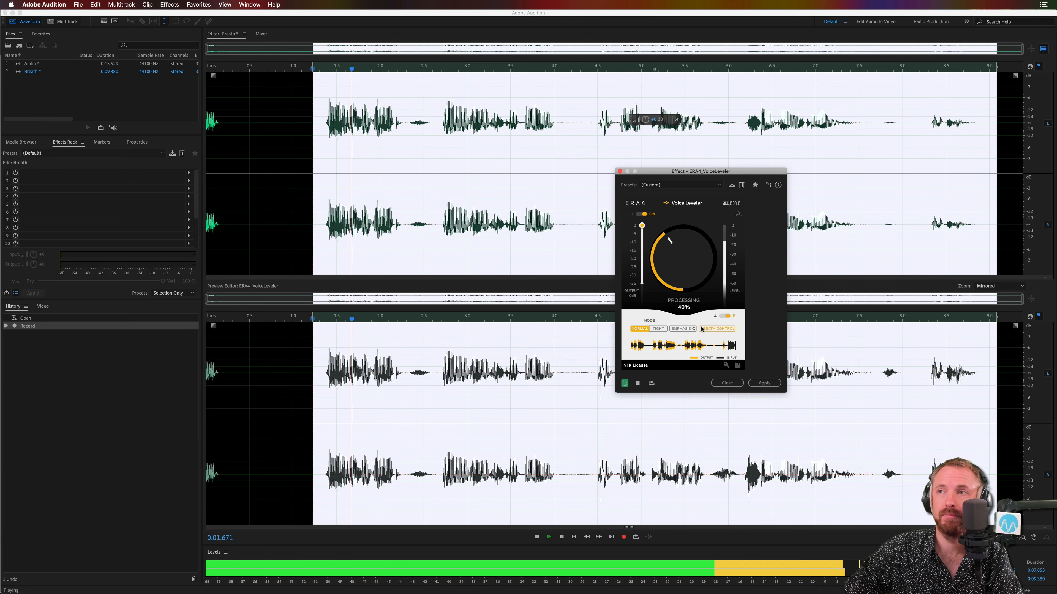
key(space)
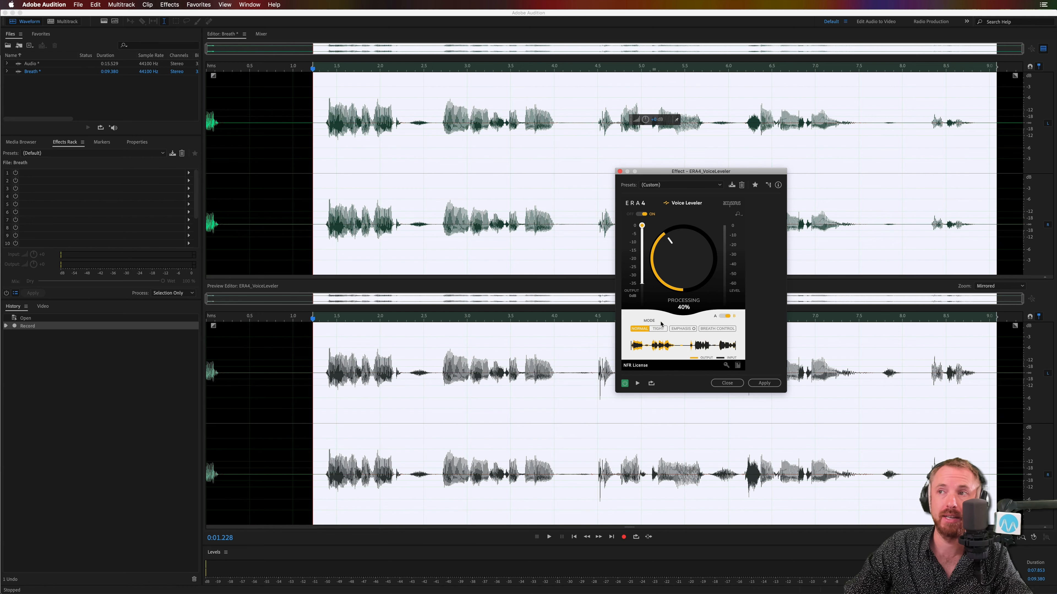
Step: Close Voice Leveler without applying it and create a new audio file with the default name and settings
click(619, 171)
click(466, 155)
key(super+shift+n)
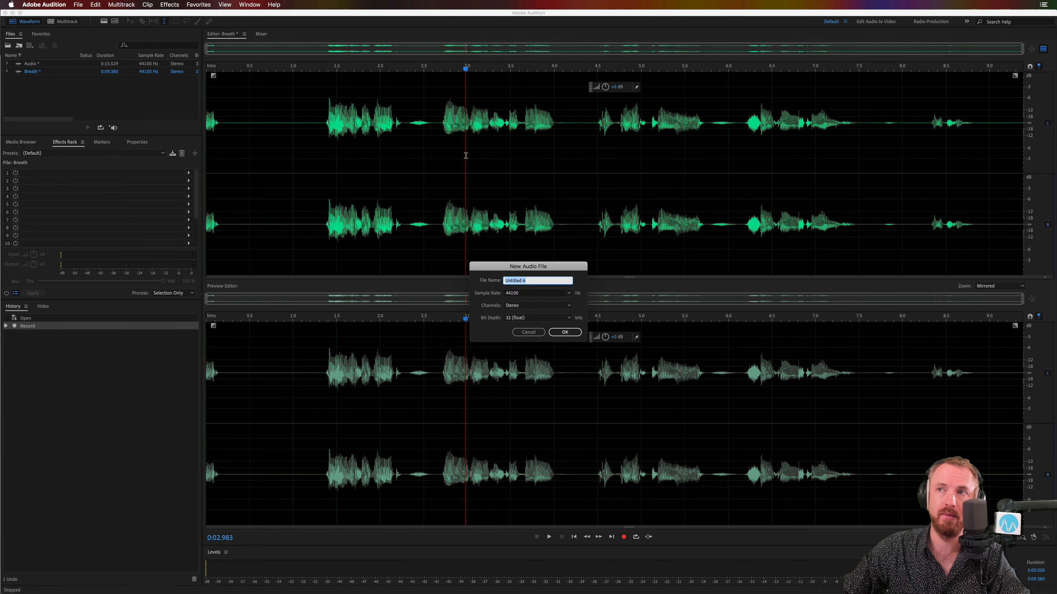
key(Return)
Step: Record about 4.3 seconds of speech into the new file, allowing the Preview Editor to close
click(624, 537)
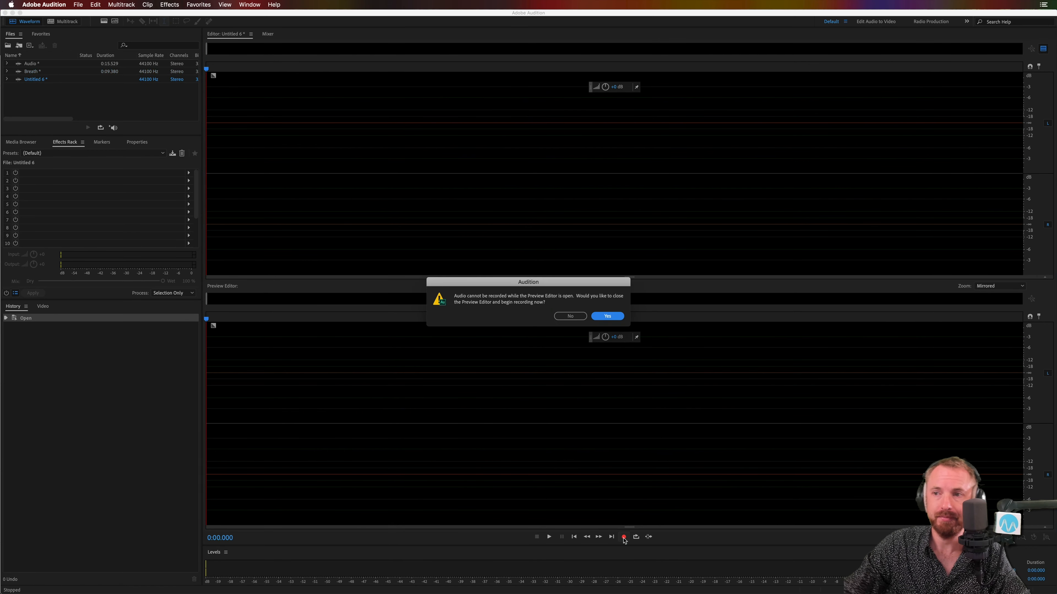
key(Return)
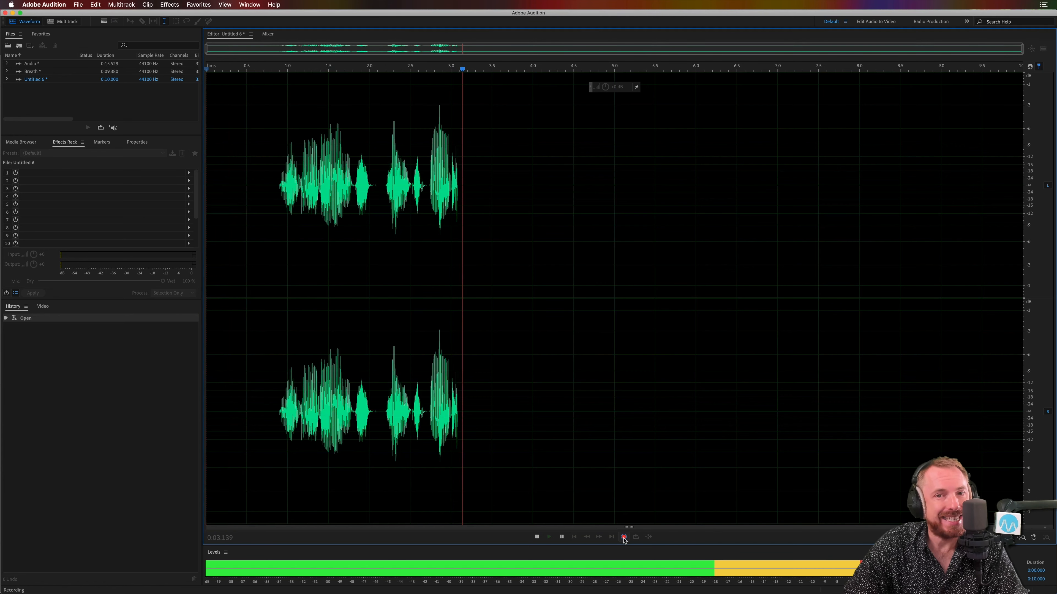
click(623, 537)
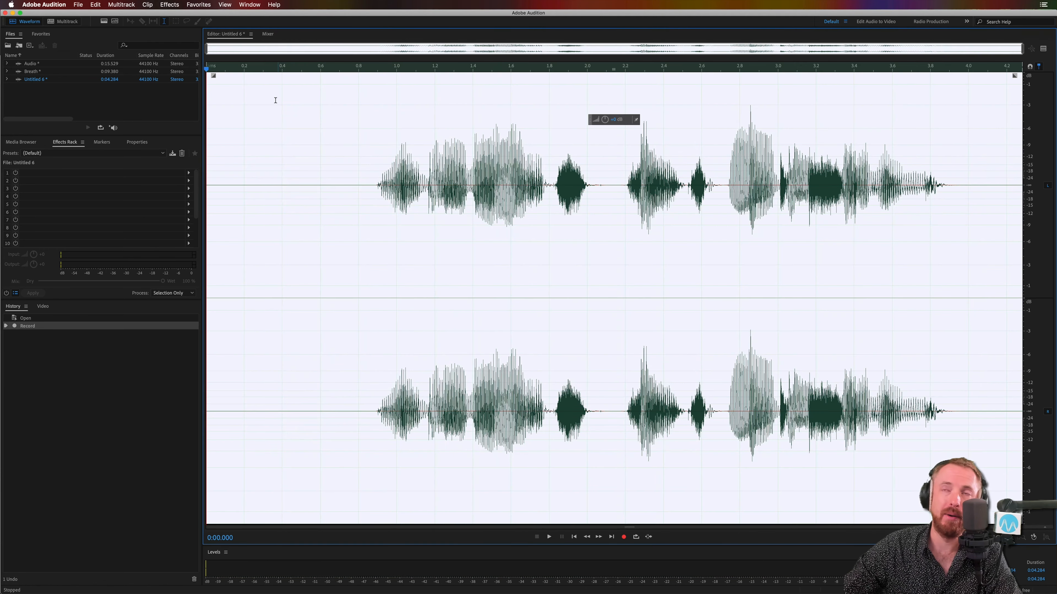
Step: Open the ERA4_VoiceLeveler effect on the whole new recording with the Preview Editor shown, and set Processing to 100%
click(179, 5)
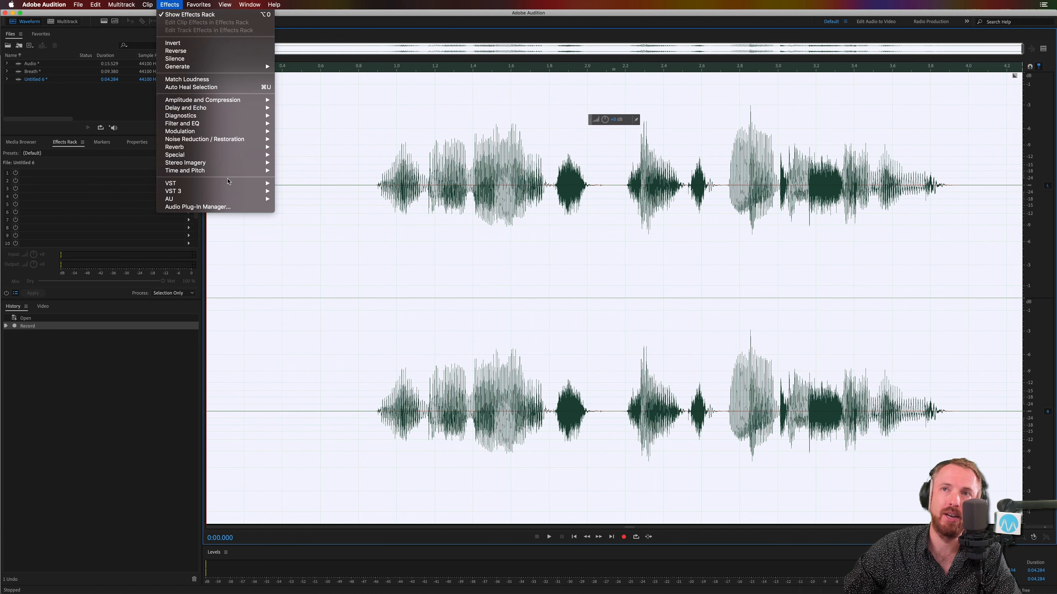
mouse_move(231, 182)
mouse_move(317, 199)
mouse_move(383, 199)
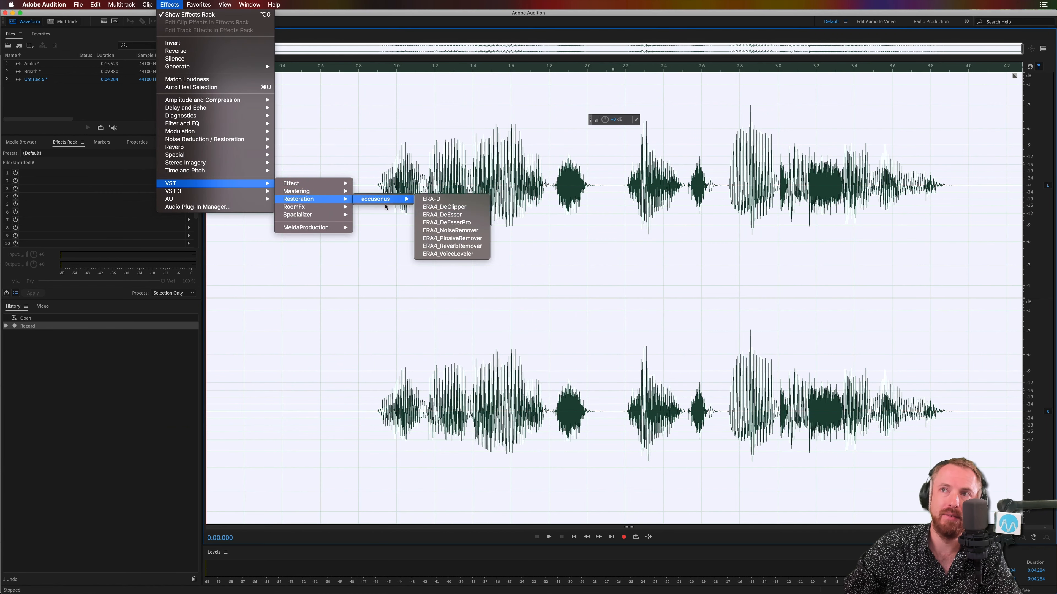
click(477, 254)
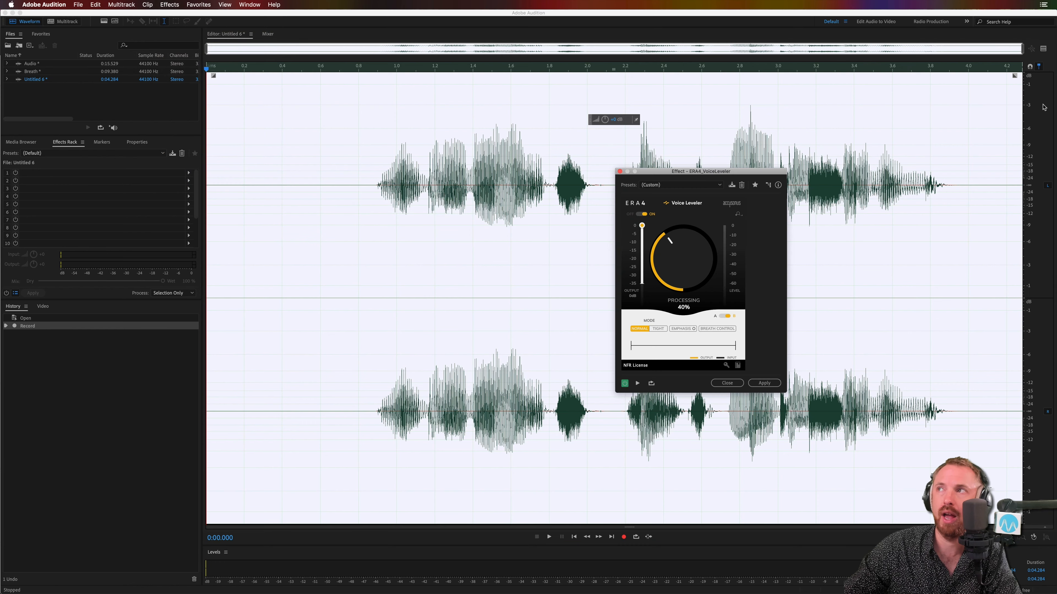
click(1042, 51)
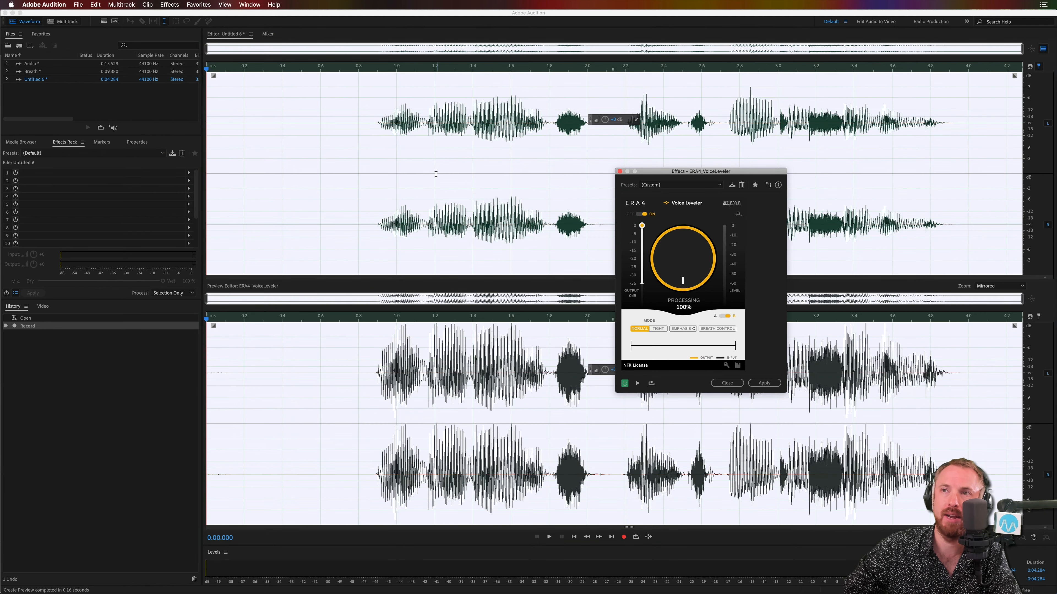
Step: Play the leveled recording and compare it from about 0.9 s with the effect bypassed and re-enabled
key(space)
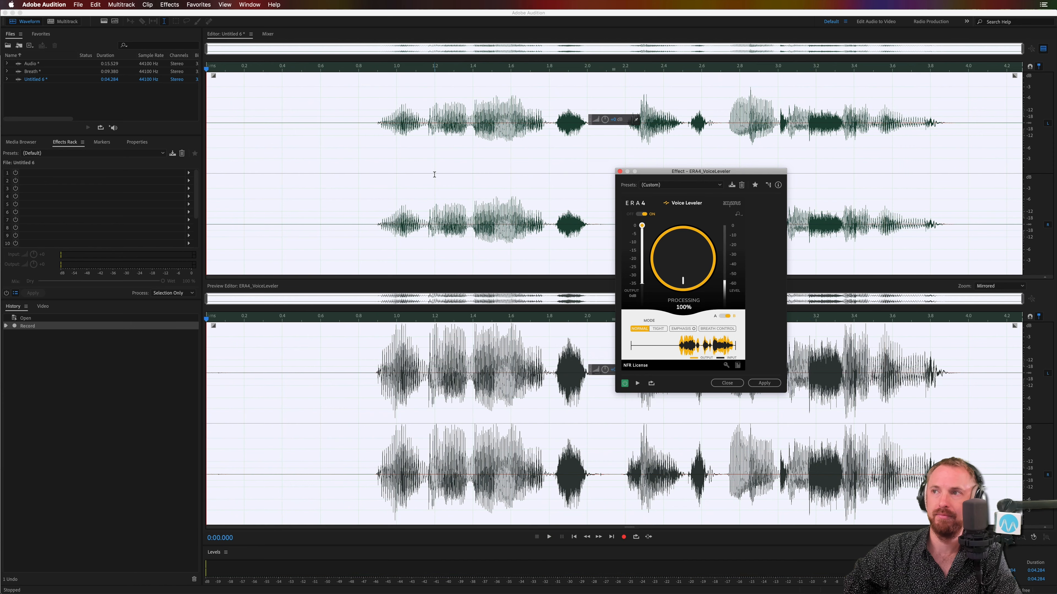
click(625, 383)
click(377, 228)
key(space)
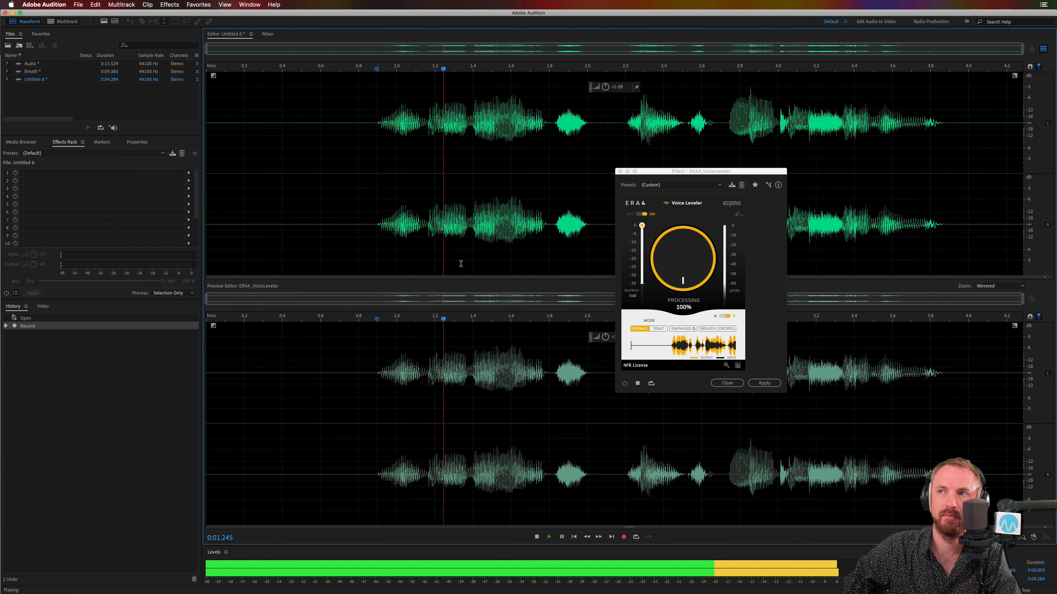
click(624, 383)
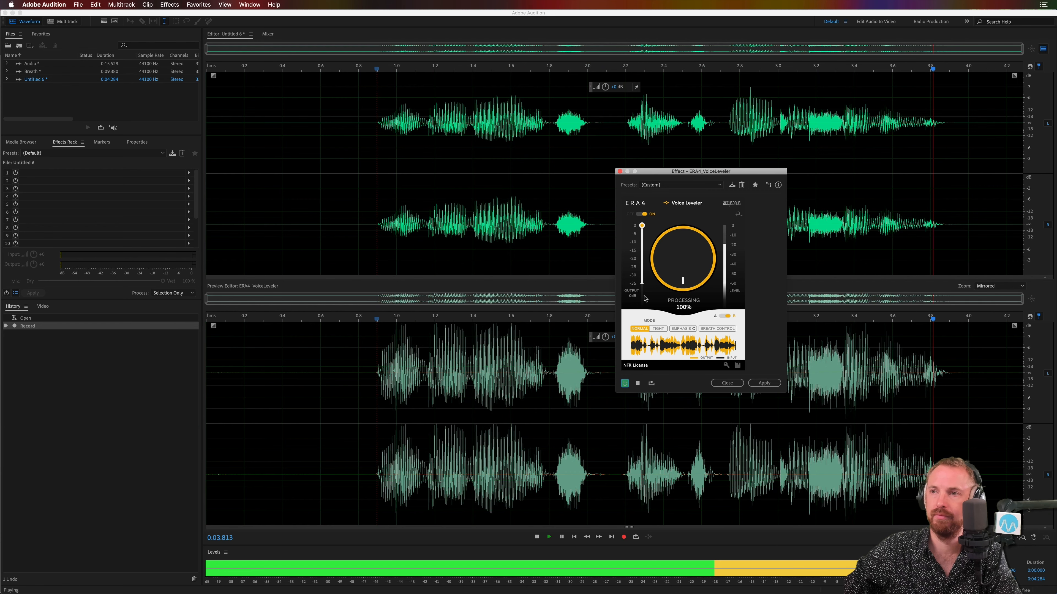
key(space)
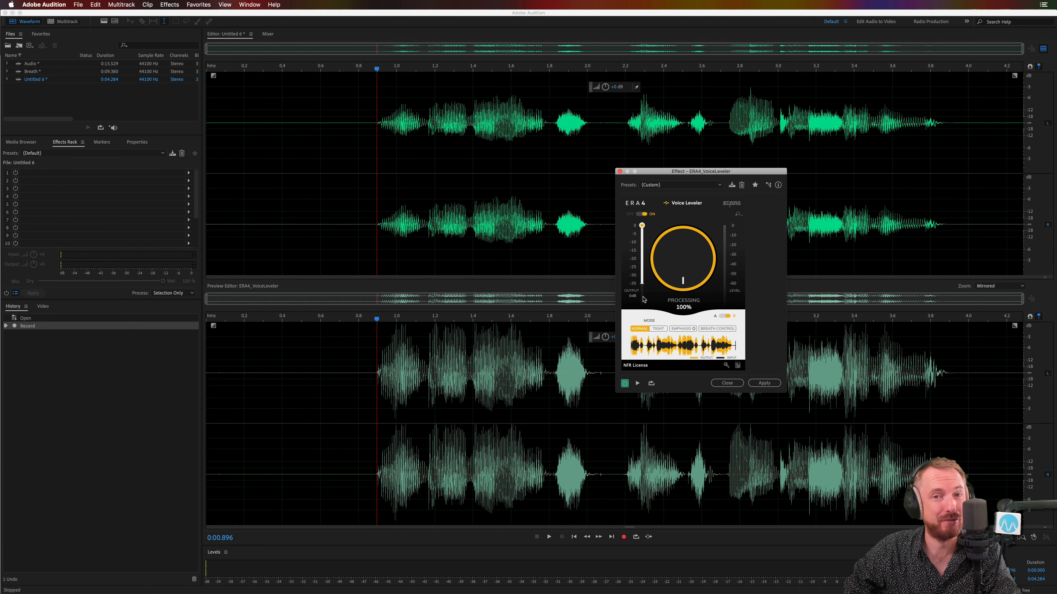
Step: Turn on Emphasis and set Voice Leveler to Tight mode, and play the recording from about 0.9 s
drag(674, 175, 493, 201)
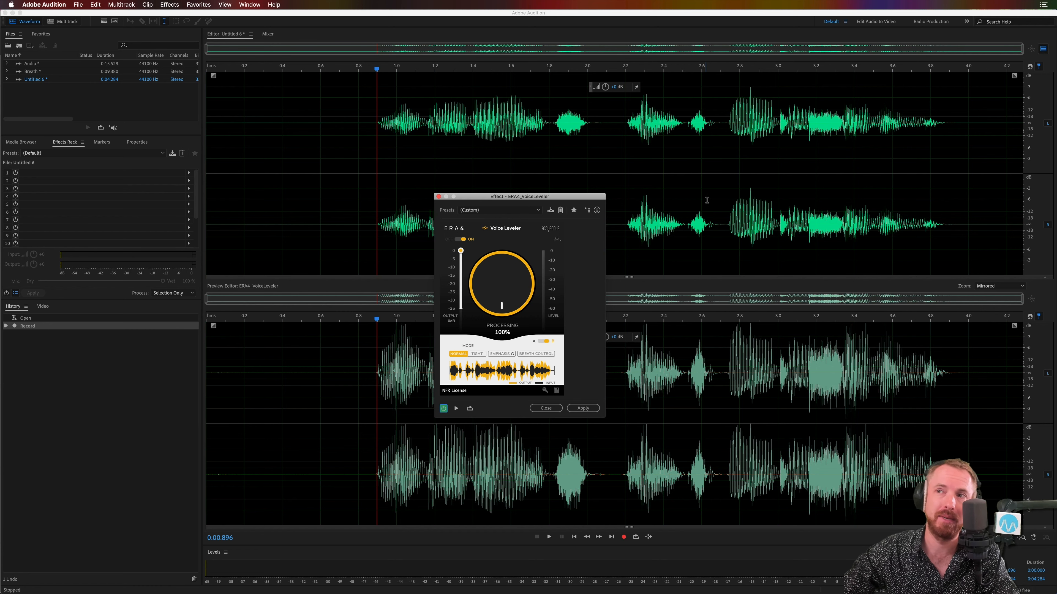
click(497, 354)
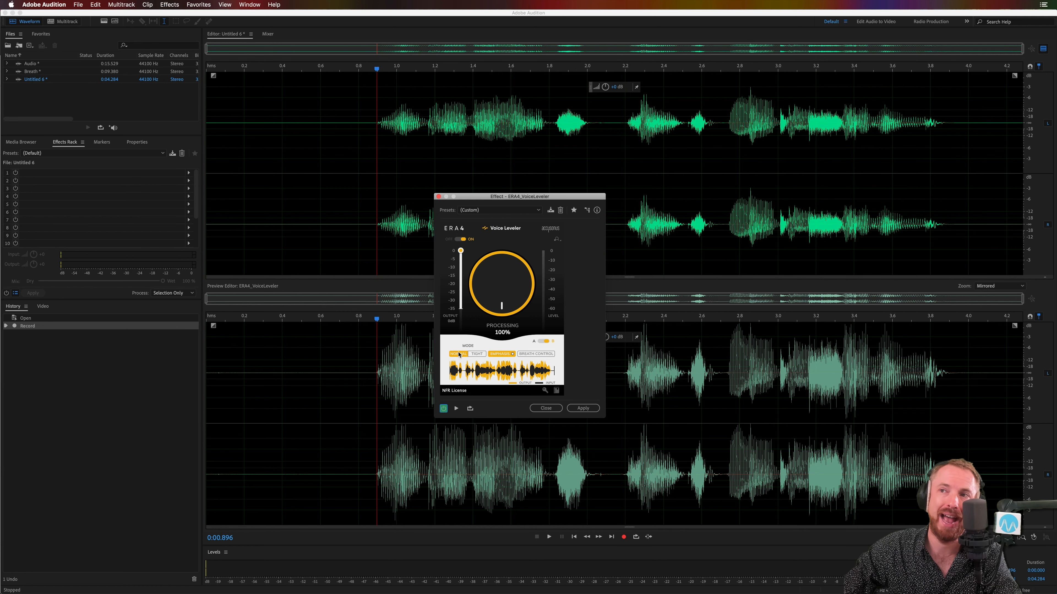
click(477, 353)
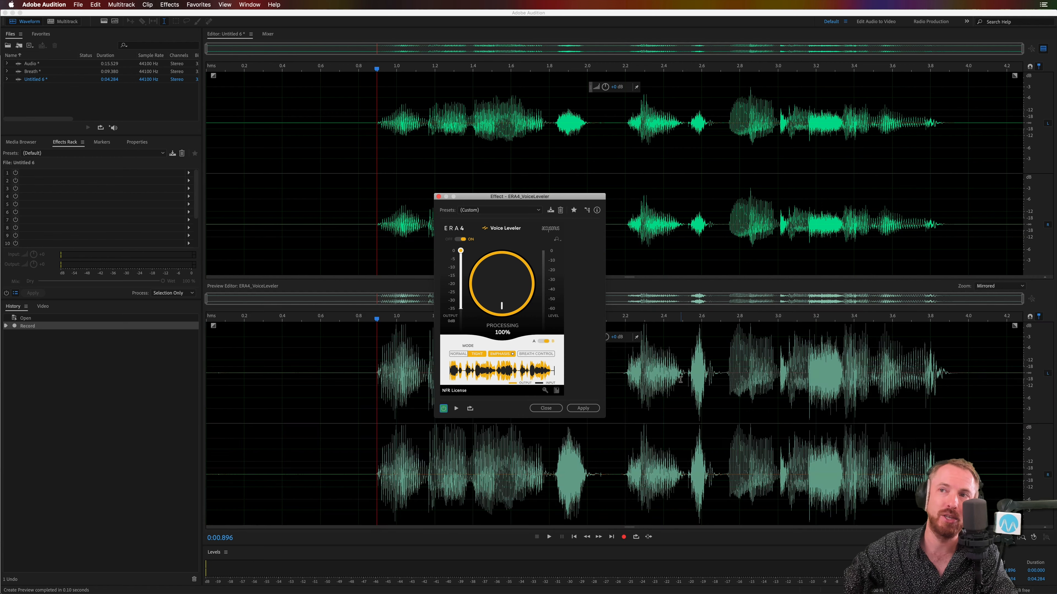
key(space)
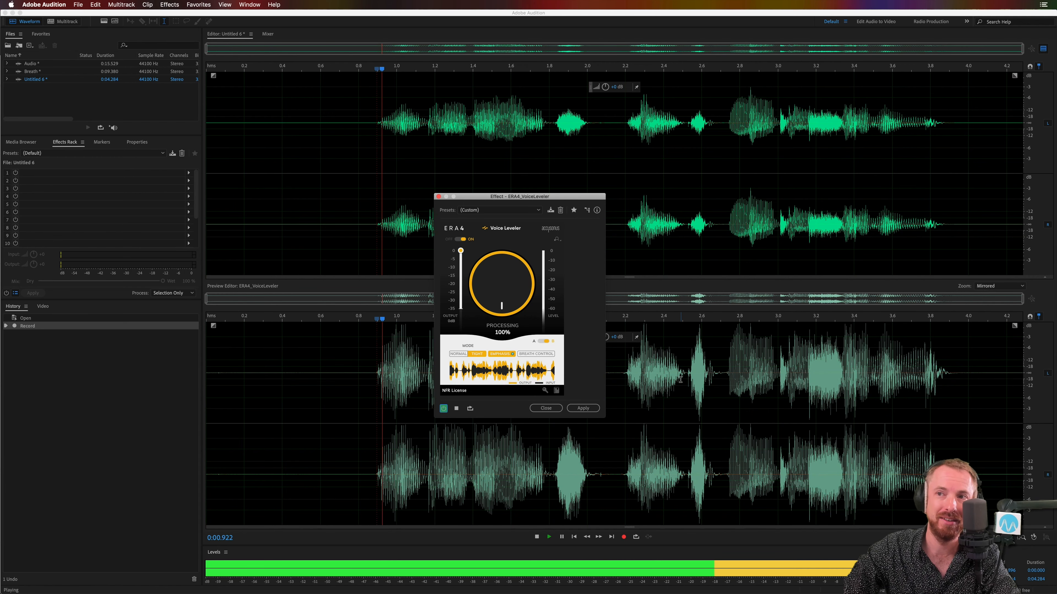
key(space)
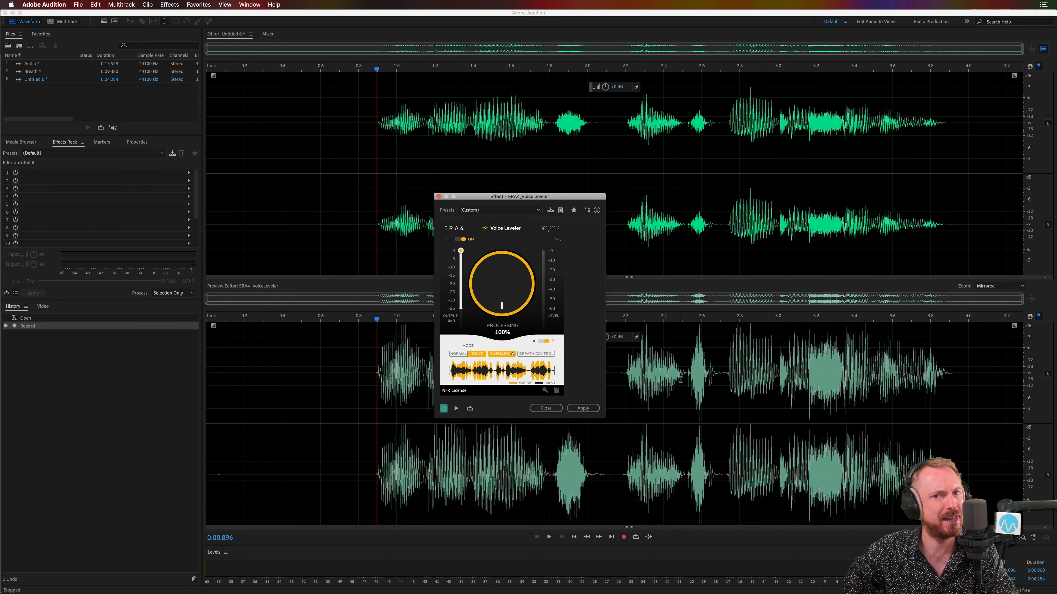